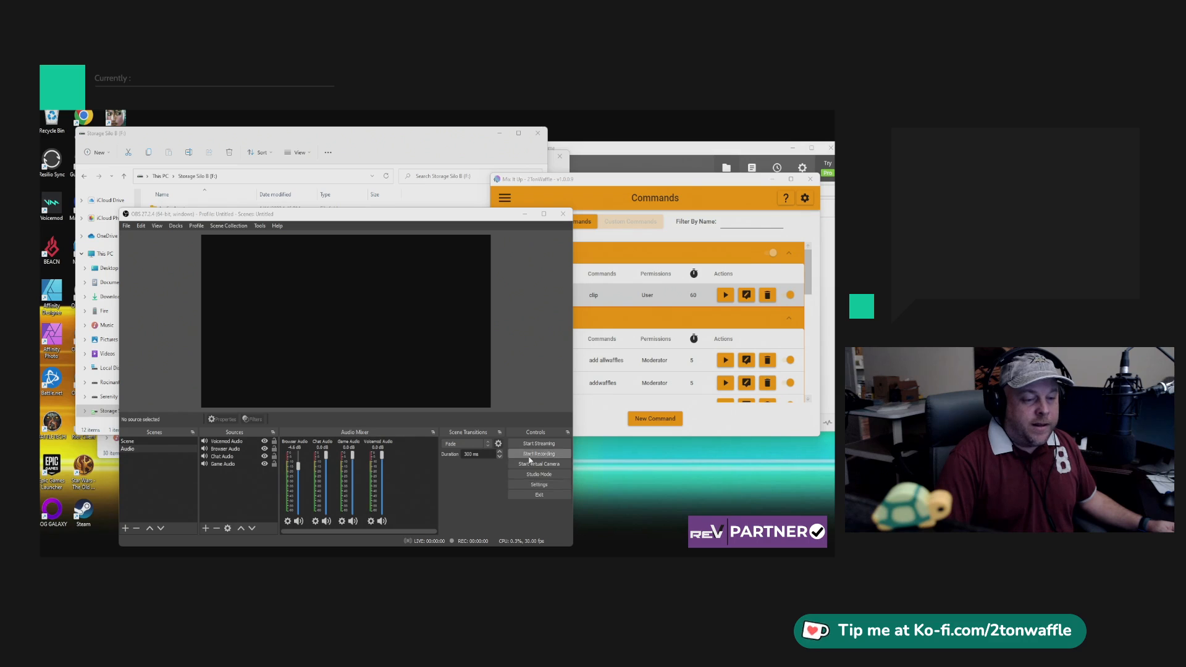
Switch the output settings to the Advanced output mode.
left_click(552, 486)
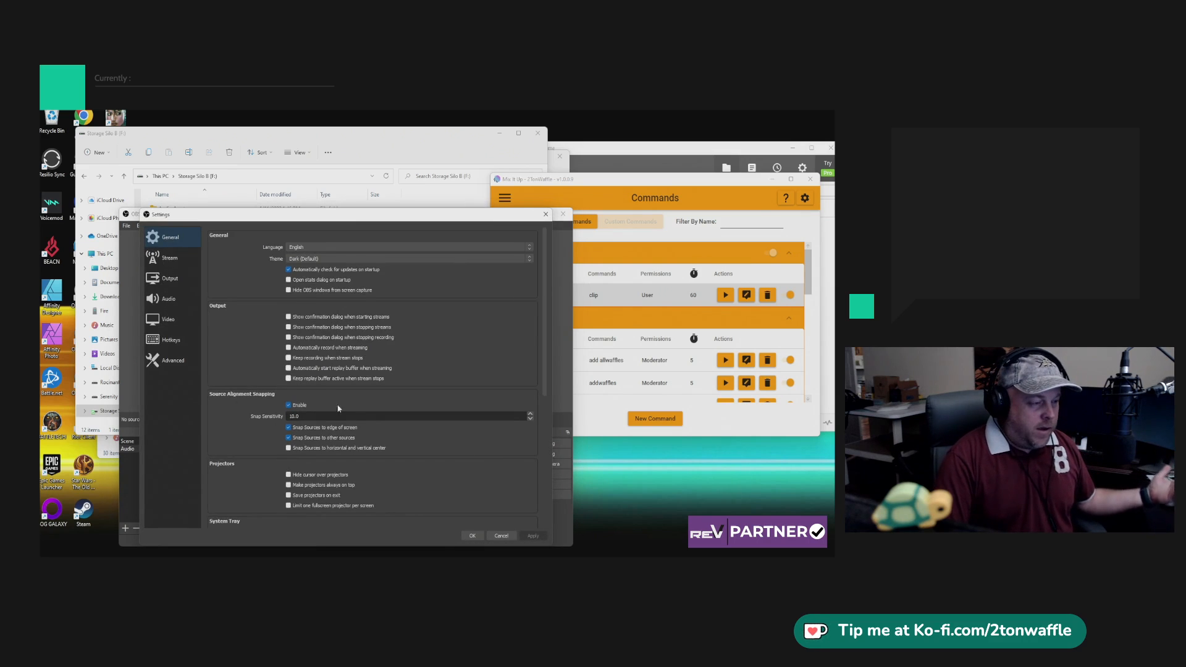
left_click(168, 280)
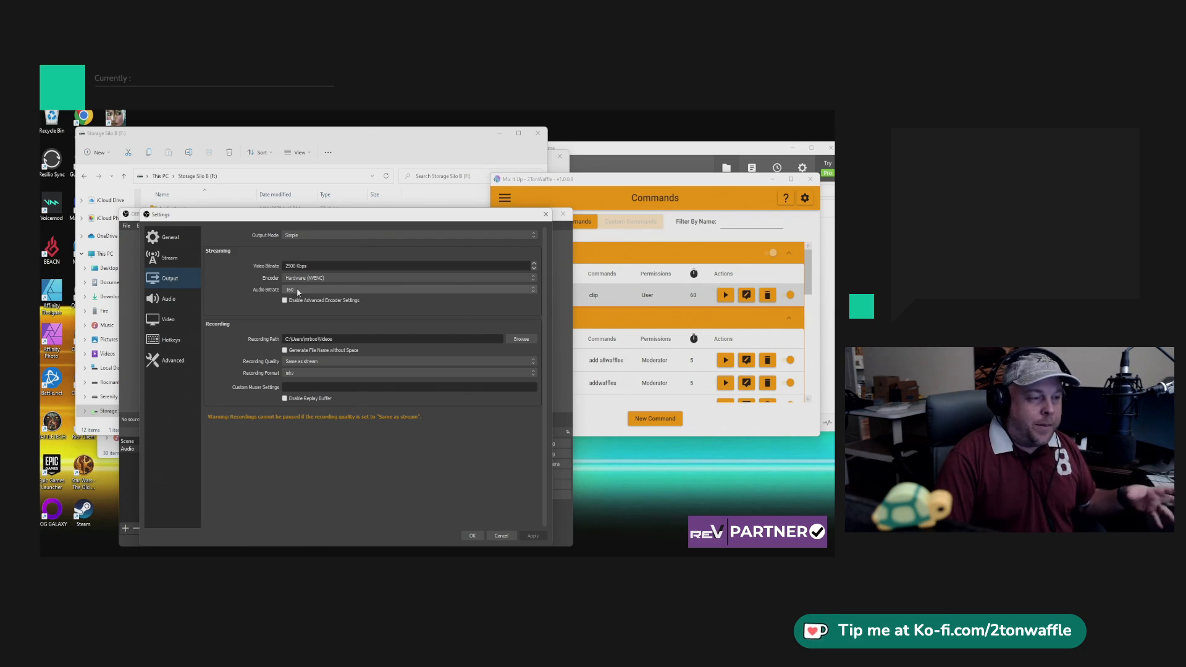
left_click(305, 237)
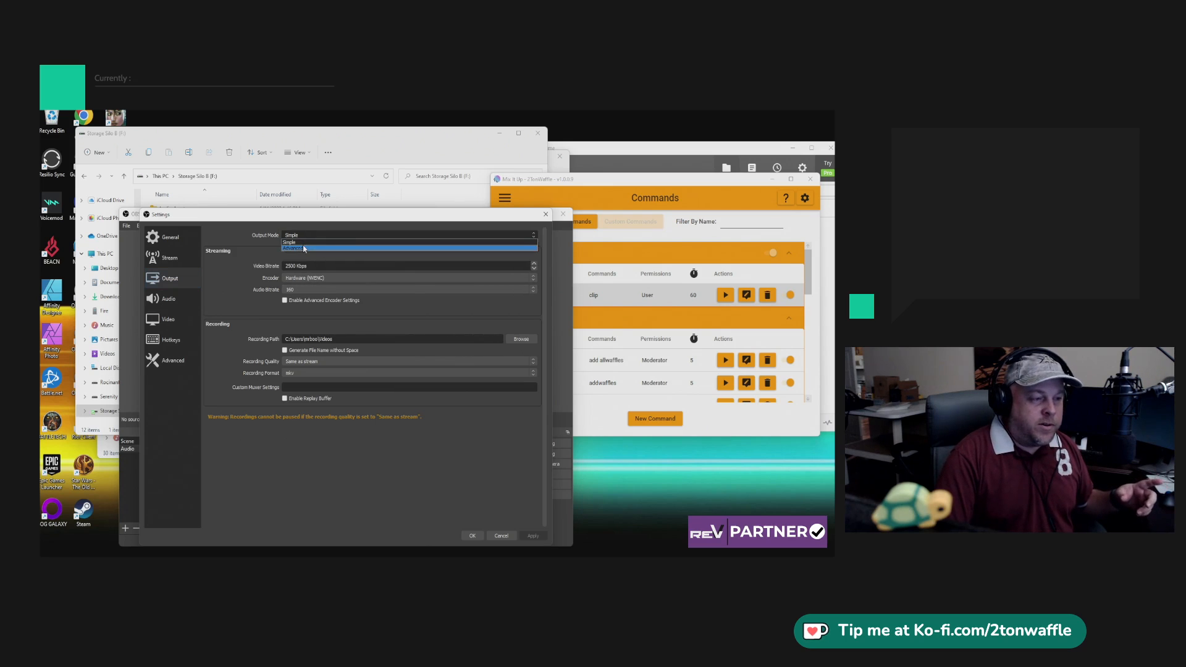
left_click(304, 248)
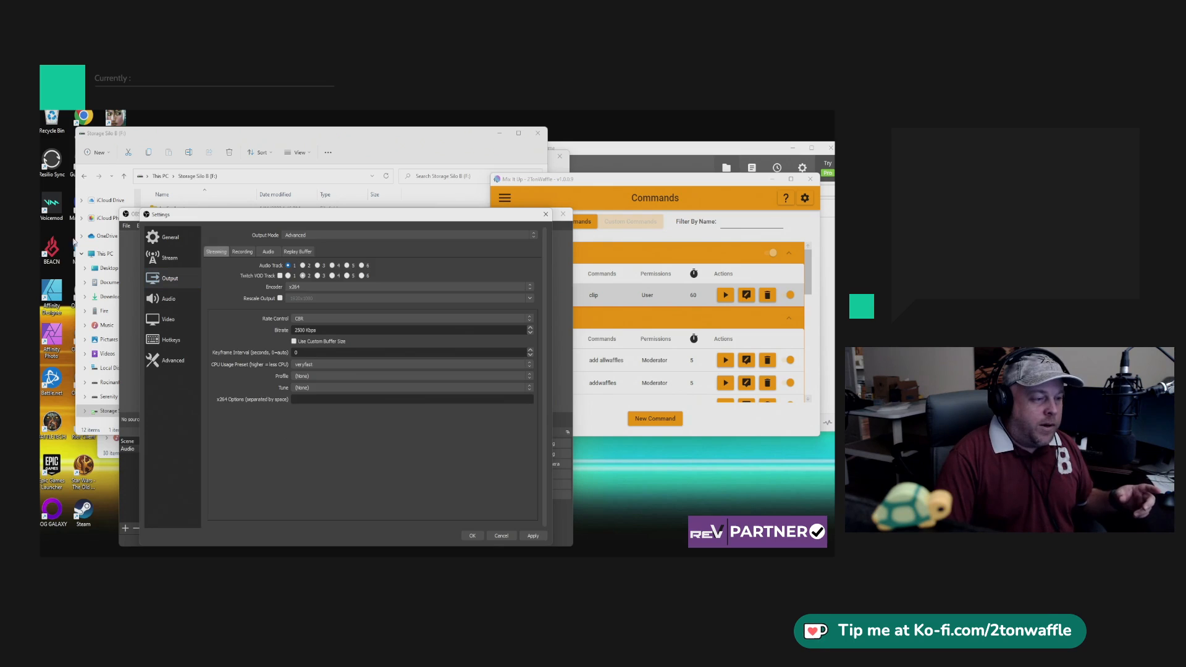
Examine the recording output options, including the available recording types and the folder used for the recording path.
left_click(241, 253)
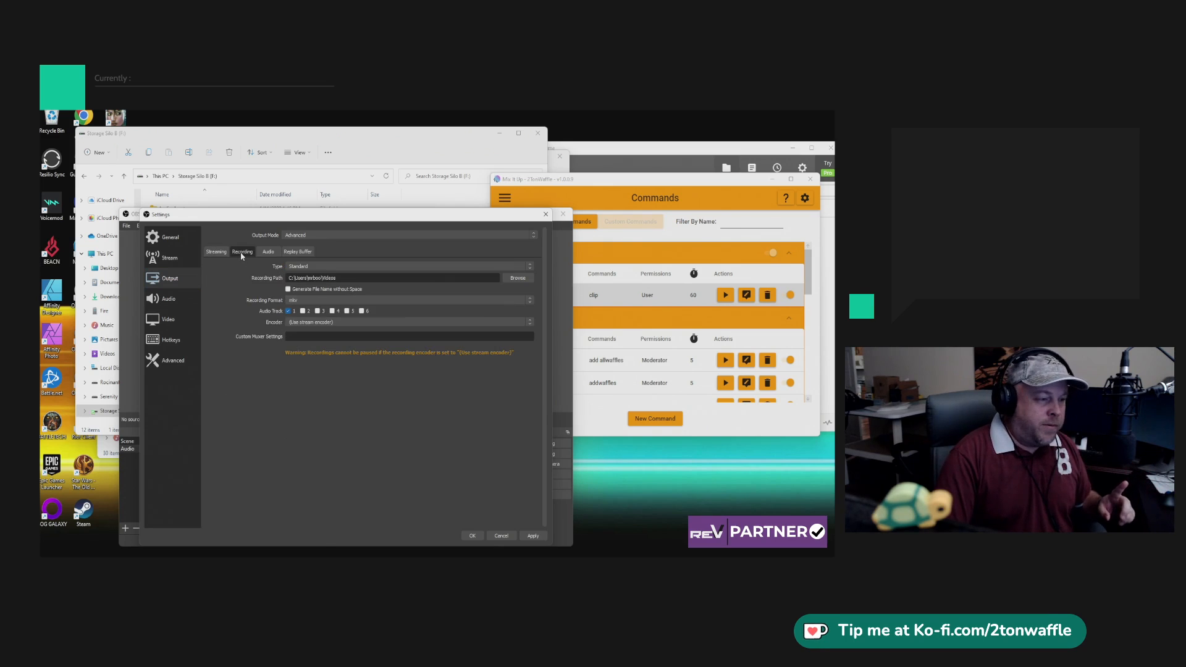
left_click(330, 266)
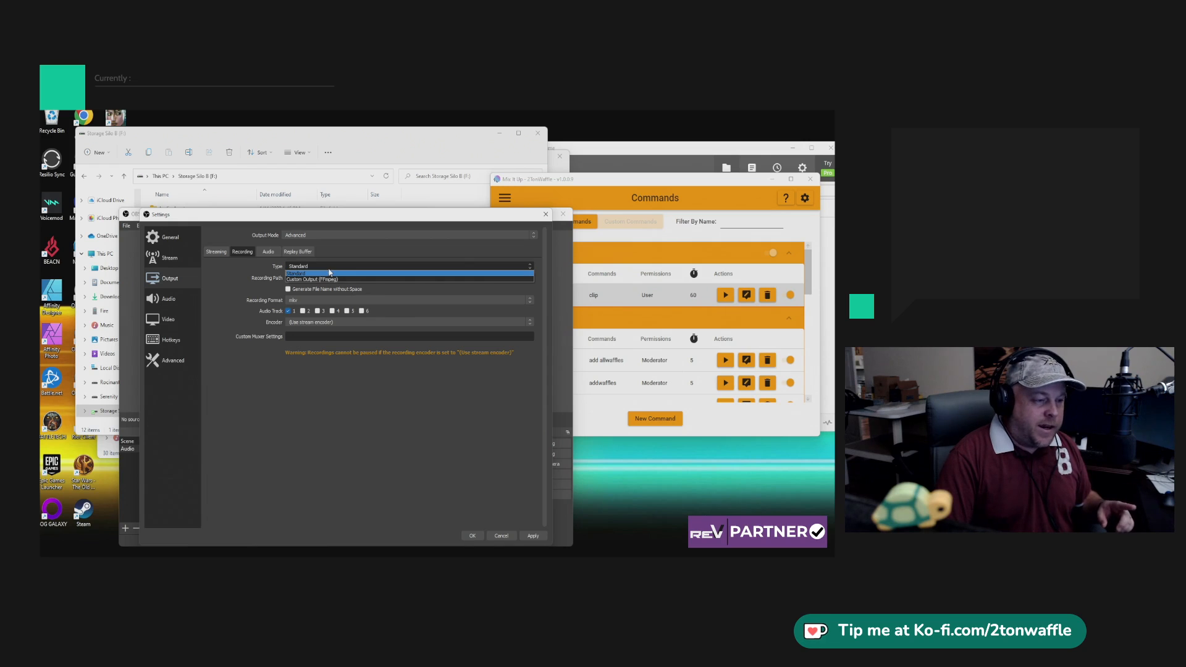
left_click(241, 297)
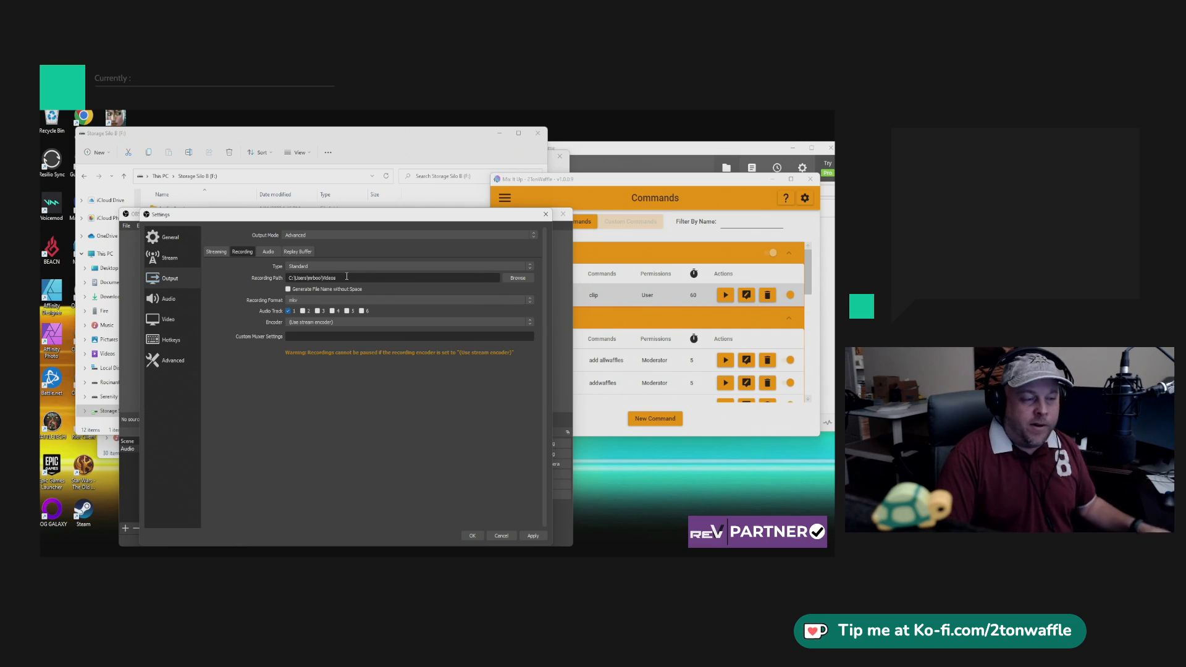
left_click(510, 278)
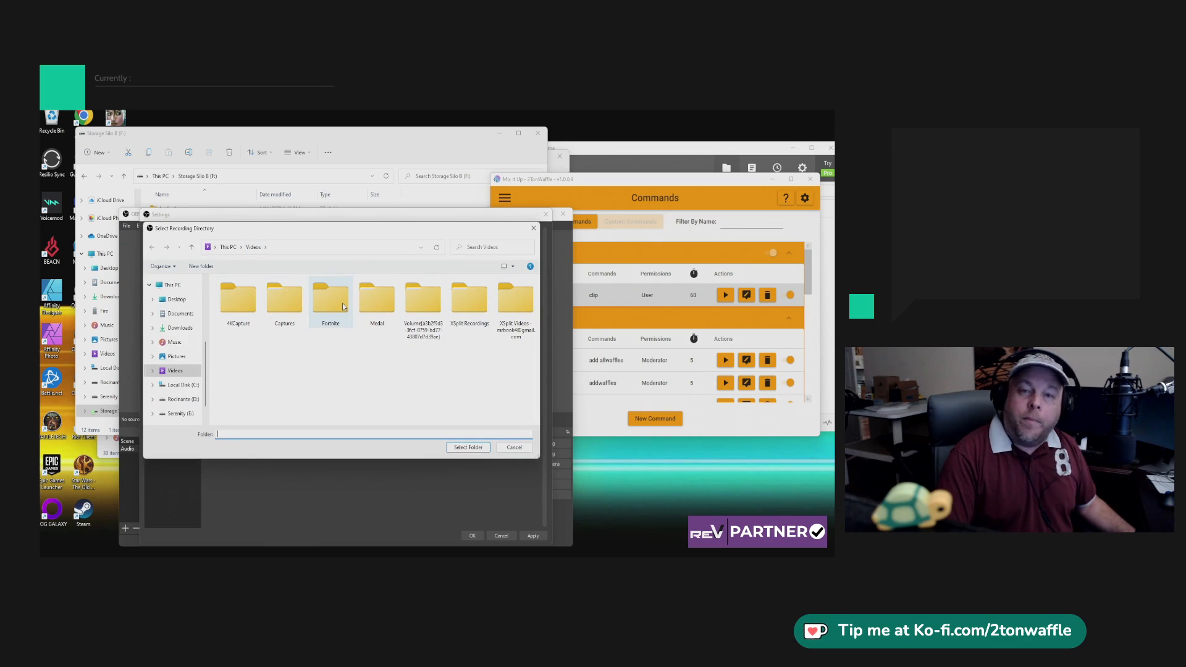
left_click(514, 447)
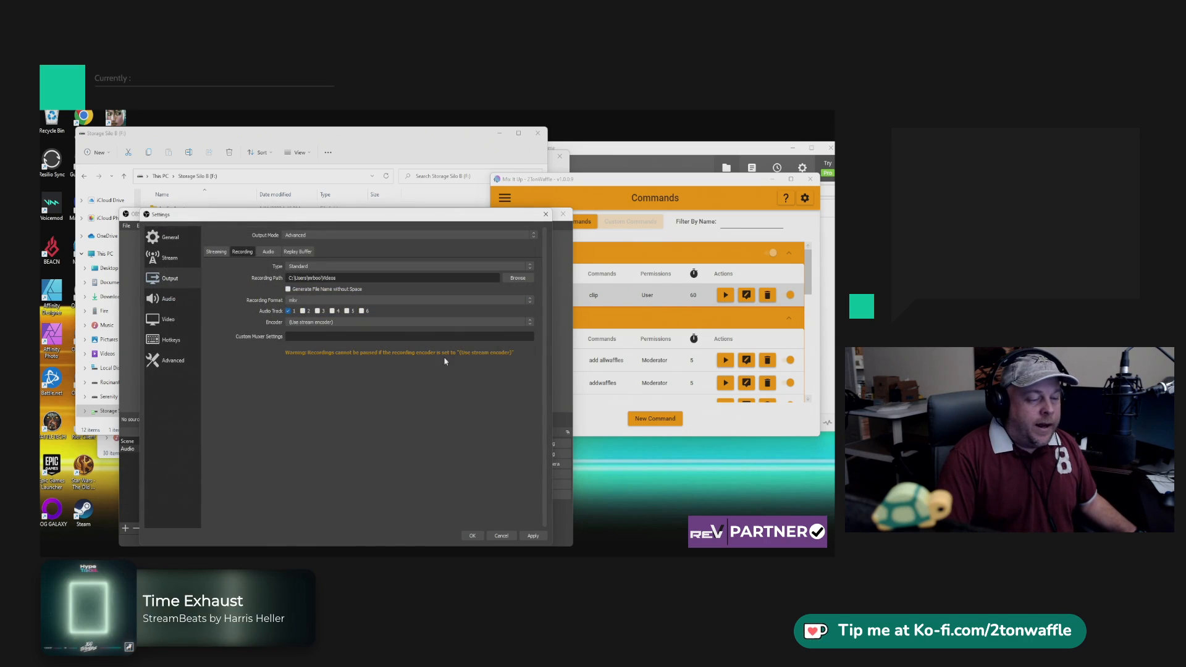
scroll(293, 301, "down", 3)
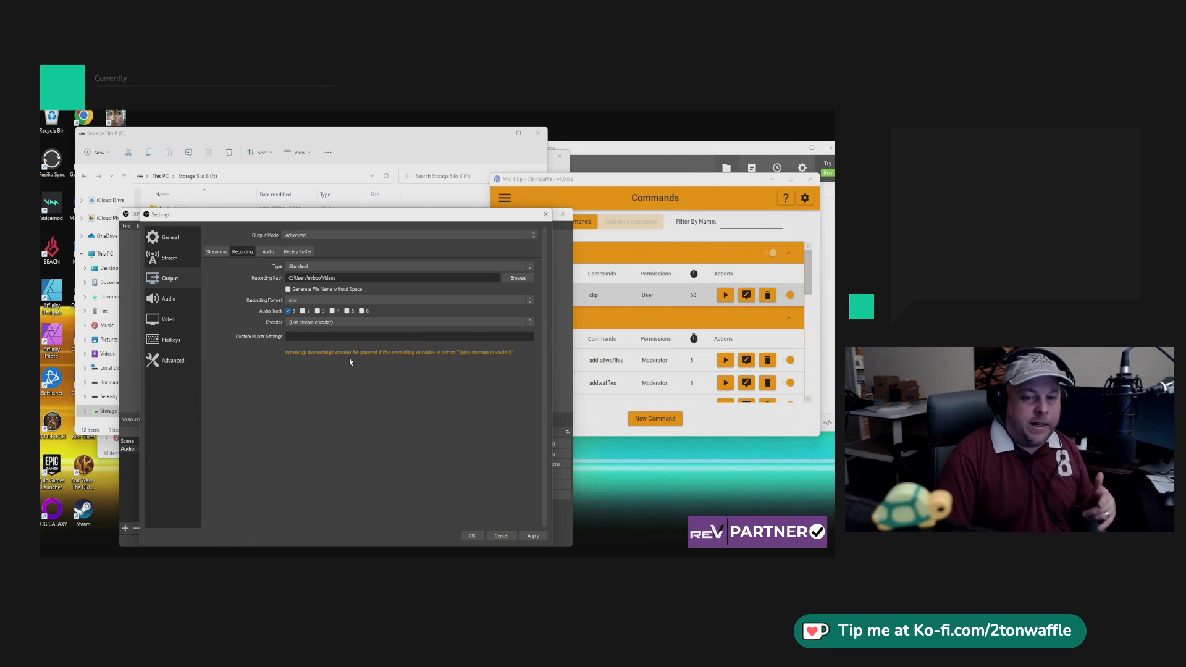
Enable the replay buffer in the output settings and adjust its maximum replay time.
left_click(297, 252)
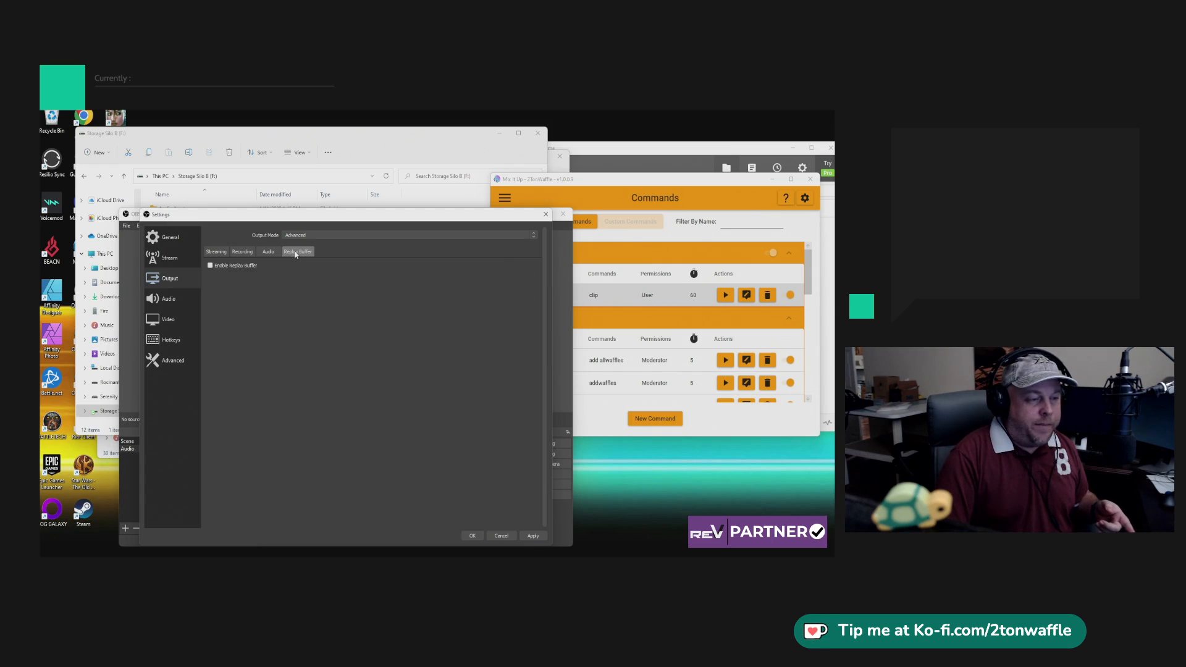
left_click(222, 267)
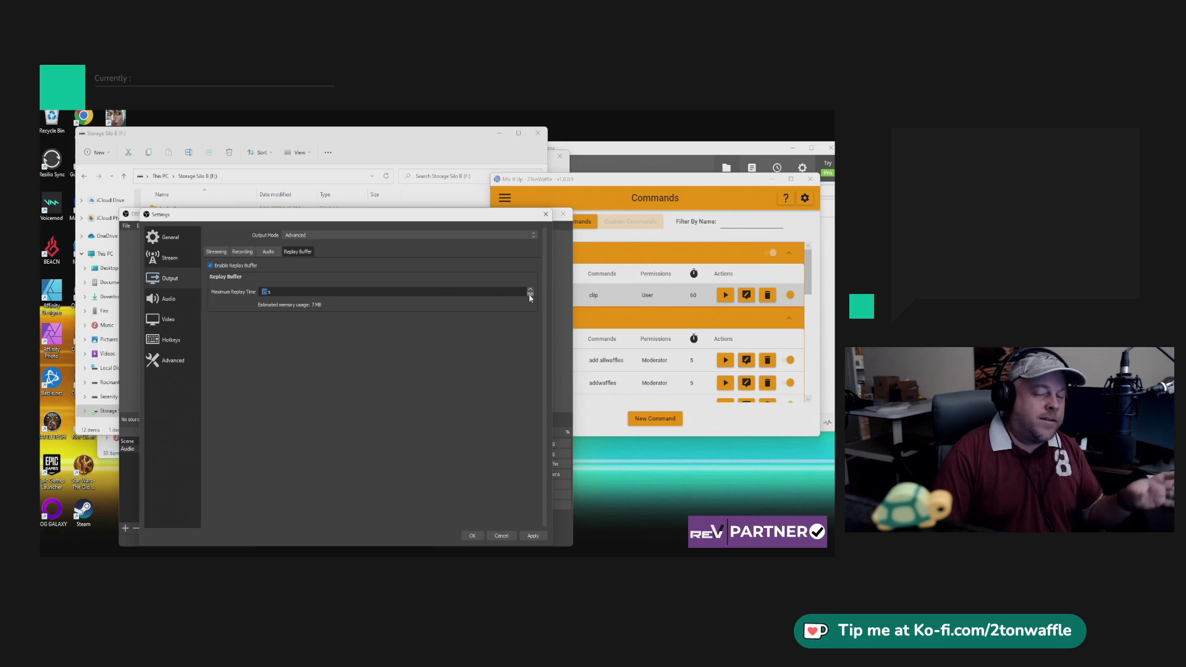
left_click(530, 295)
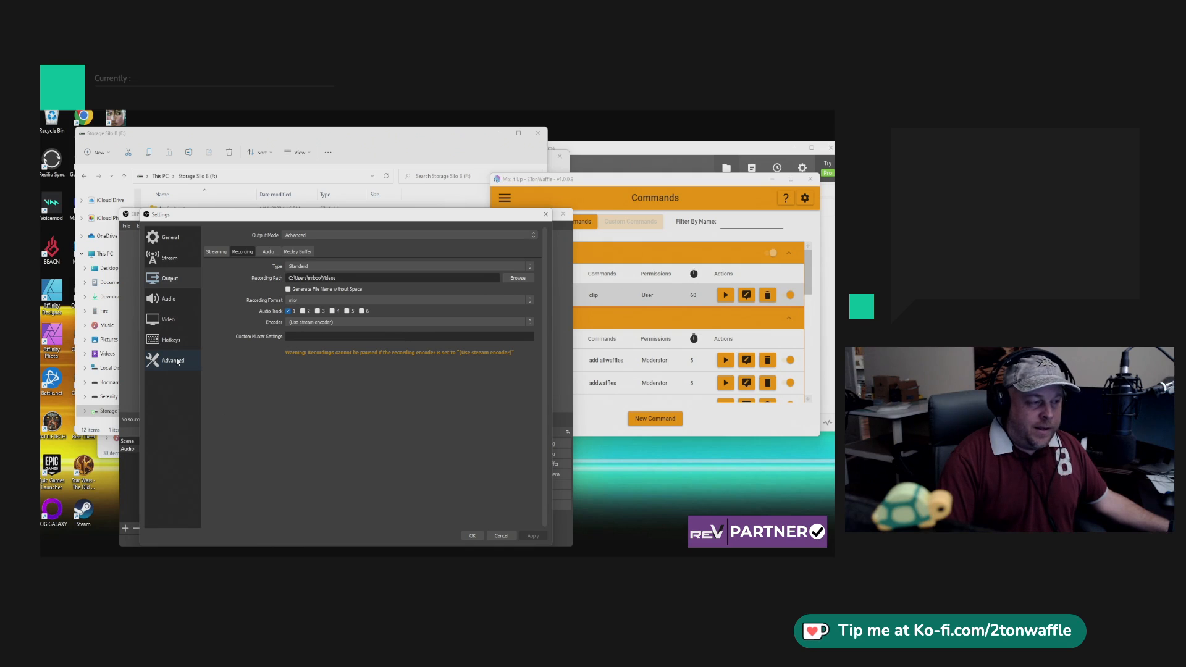
Replace the recording filename formatting with 2TonWaffle, apply the change and close the settings.
left_click(177, 362)
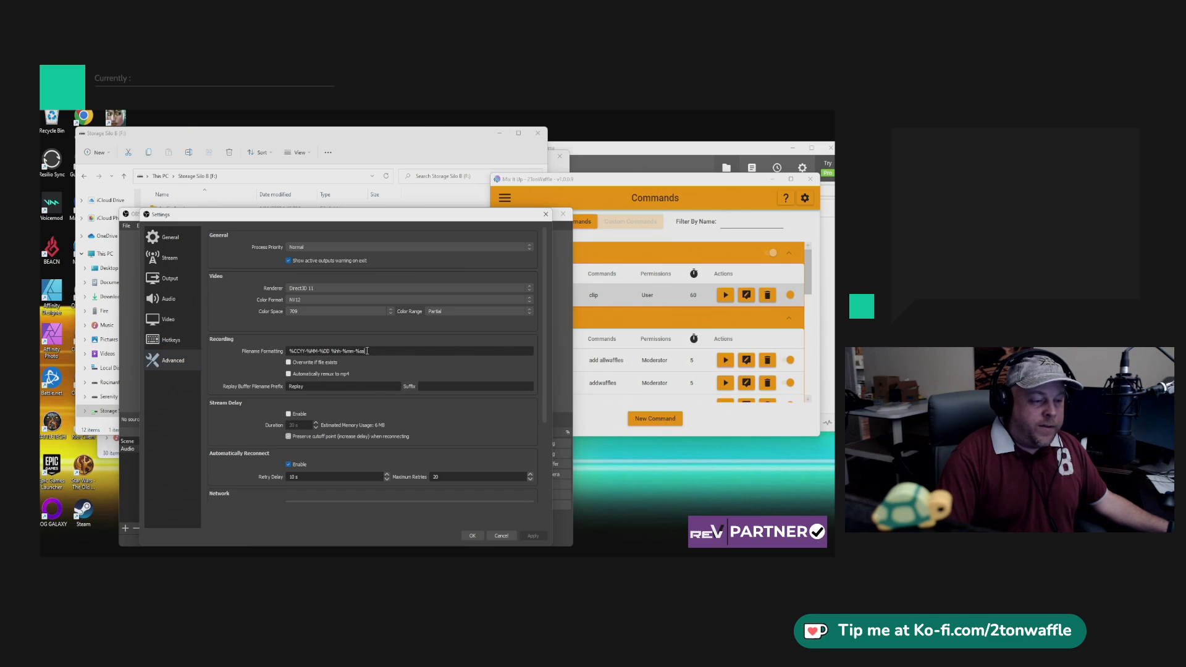
left_click_drag(367, 351, 285, 351)
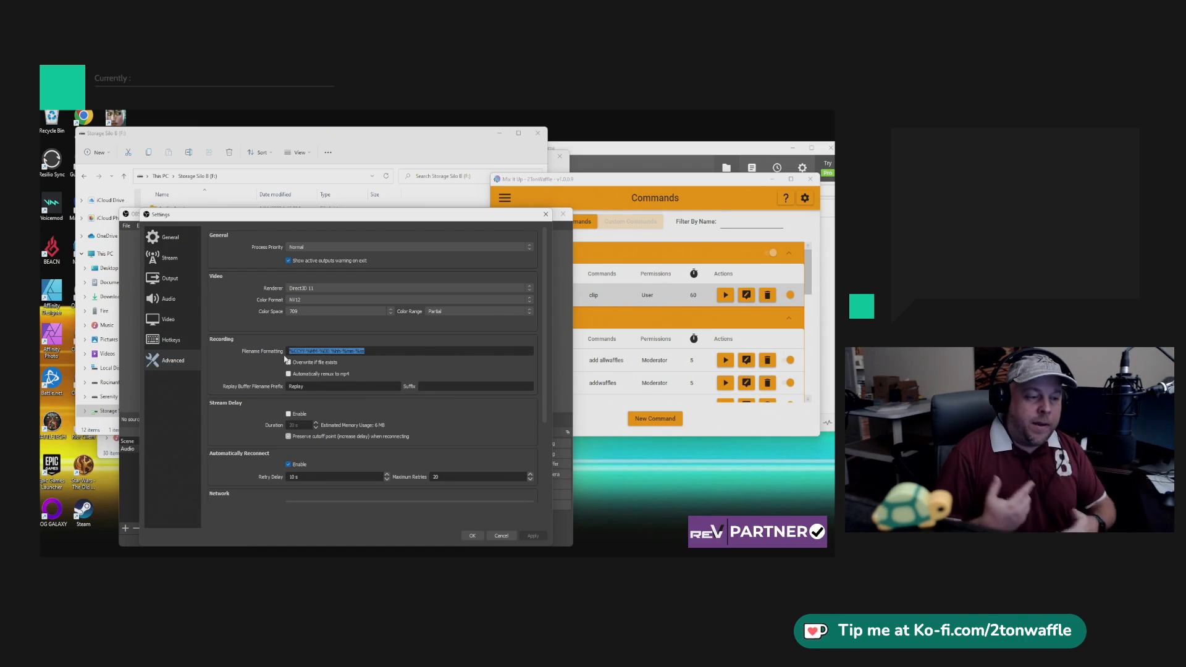
type("2TonWaffle")
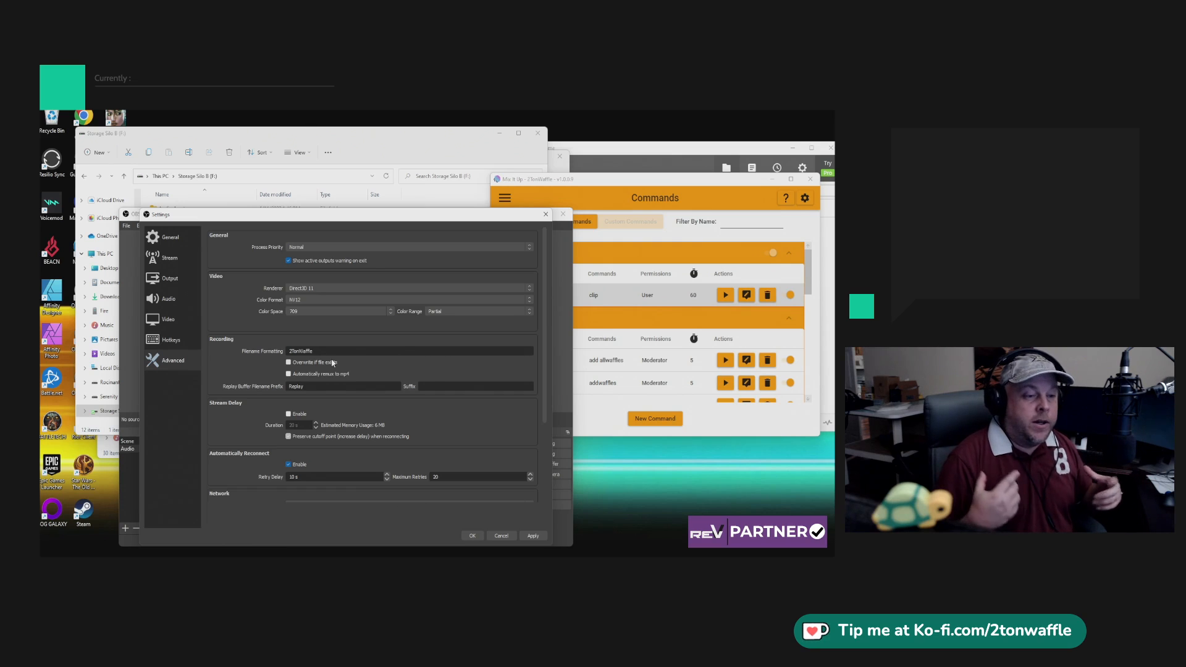
left_click(532, 536)
left_click(493, 537)
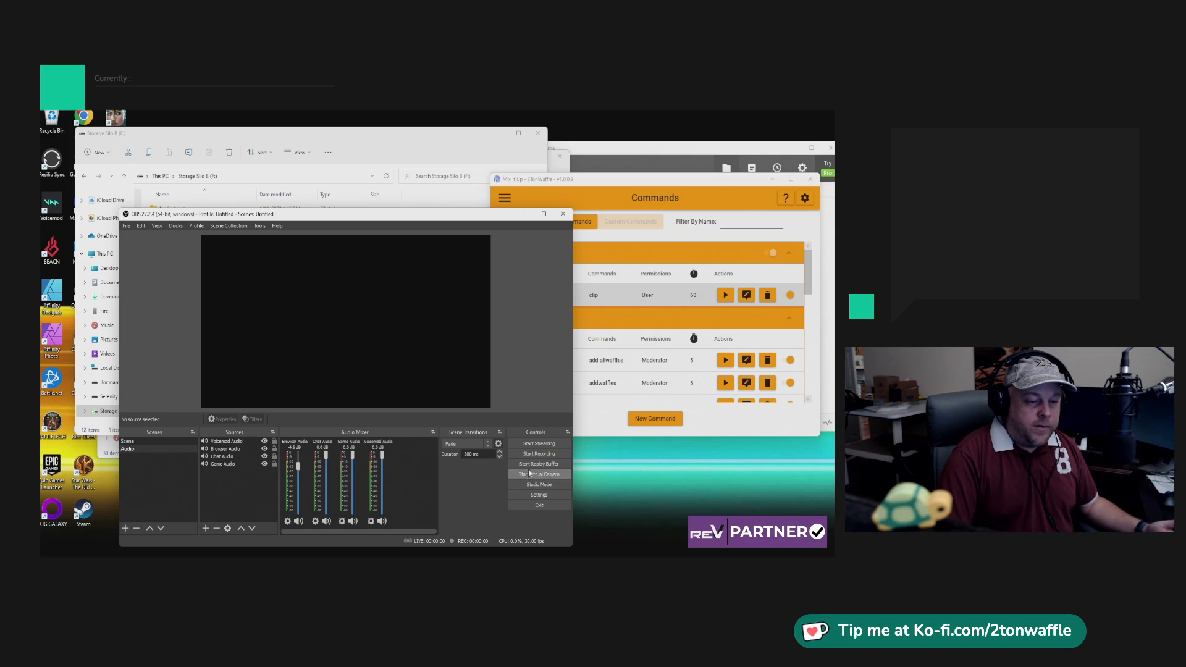
Set the replay buffer to start automatically when streaming, save the settings, and start the replay buffer manually.
left_click(529, 494)
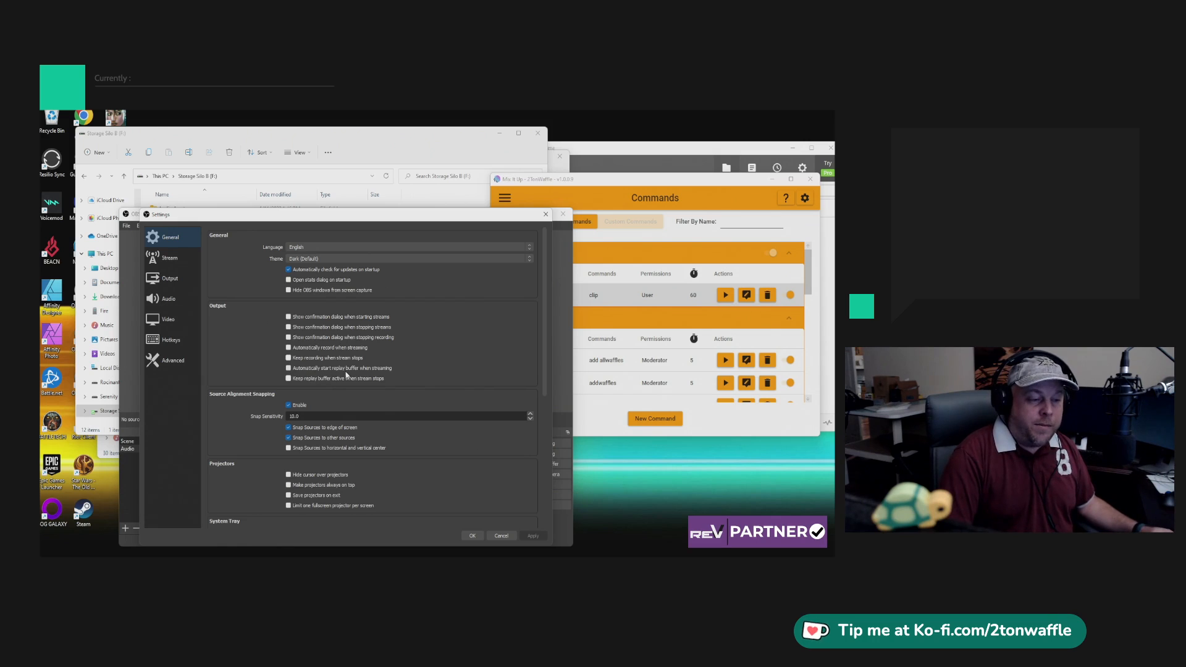
left_click(288, 371)
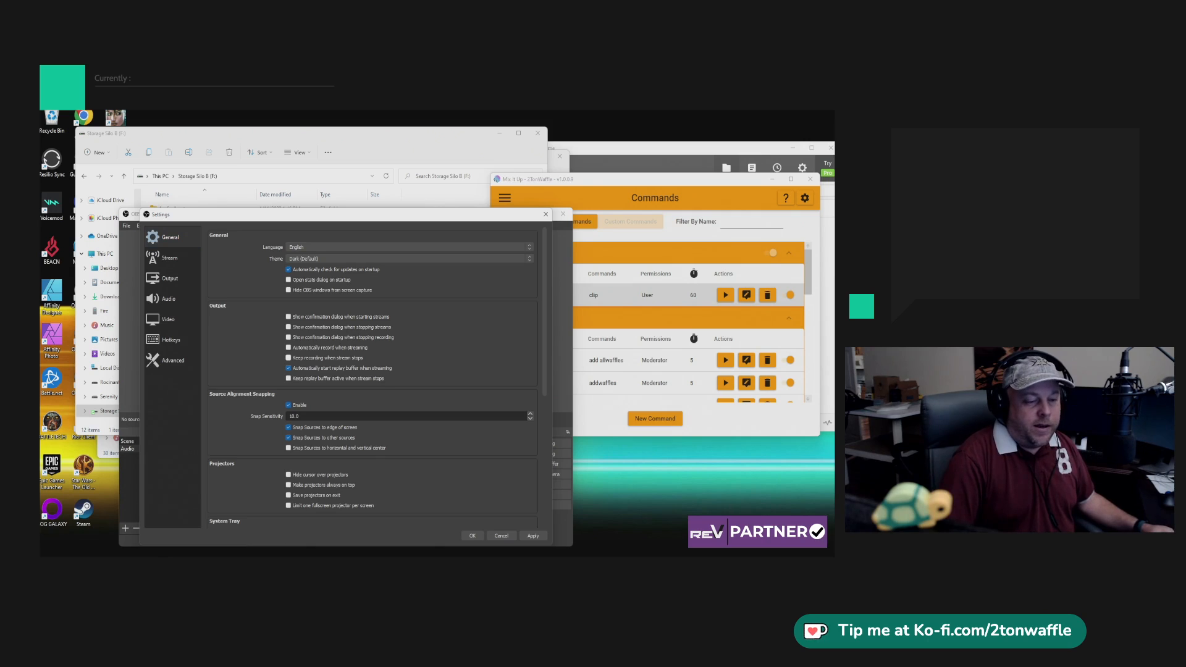
left_click(543, 538)
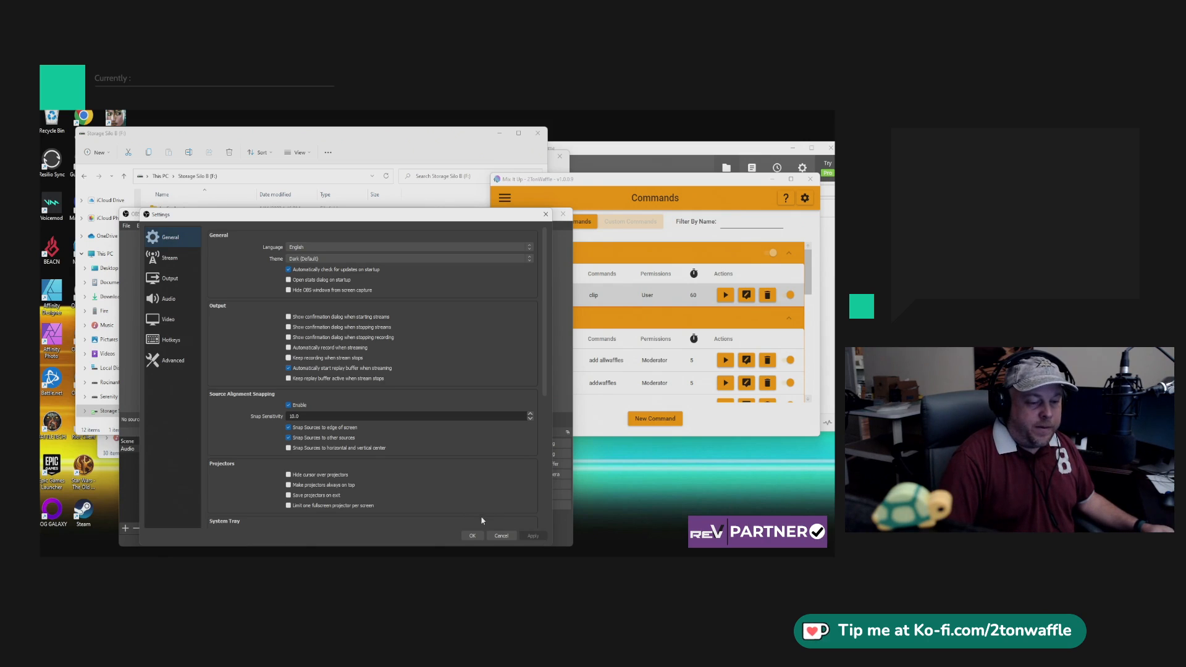
left_click(471, 536)
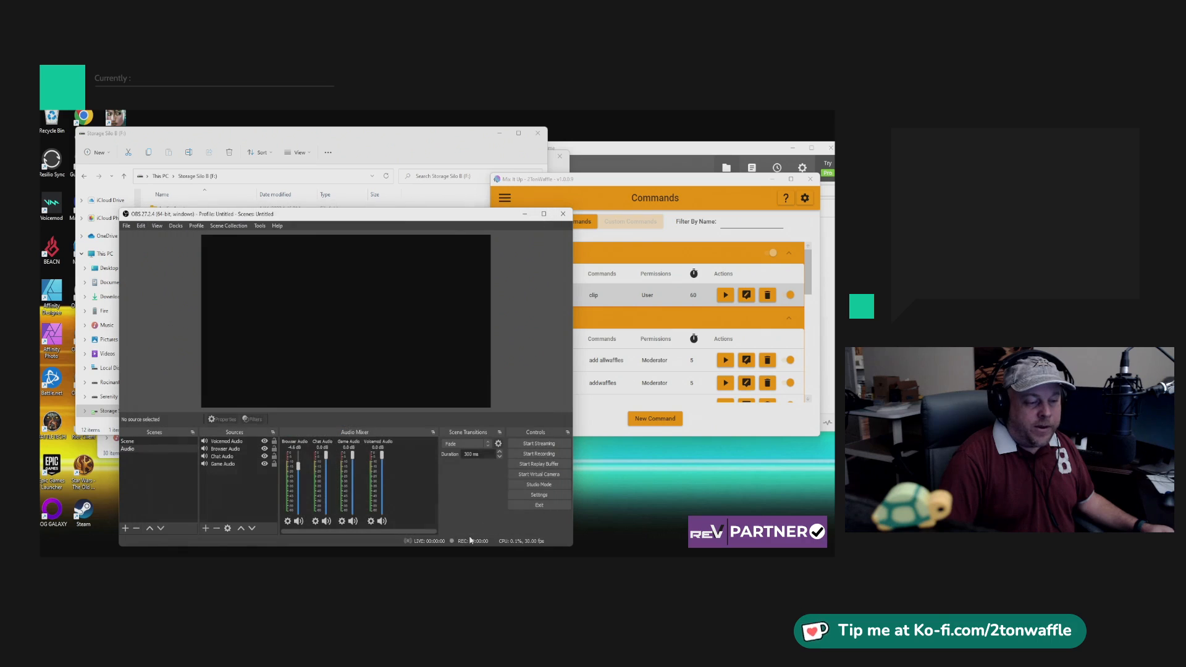
left_click(534, 464)
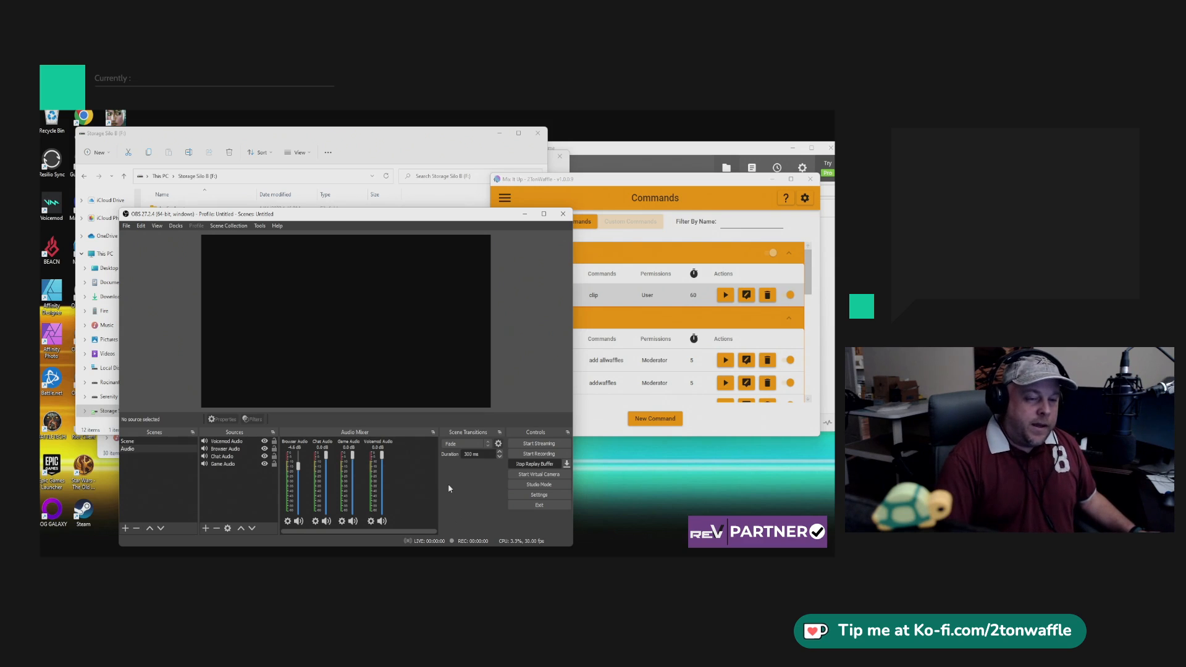
Switch to Mix It Up and create a new command named Glimesh Clip with the chat trigger clip.
left_click(675, 183)
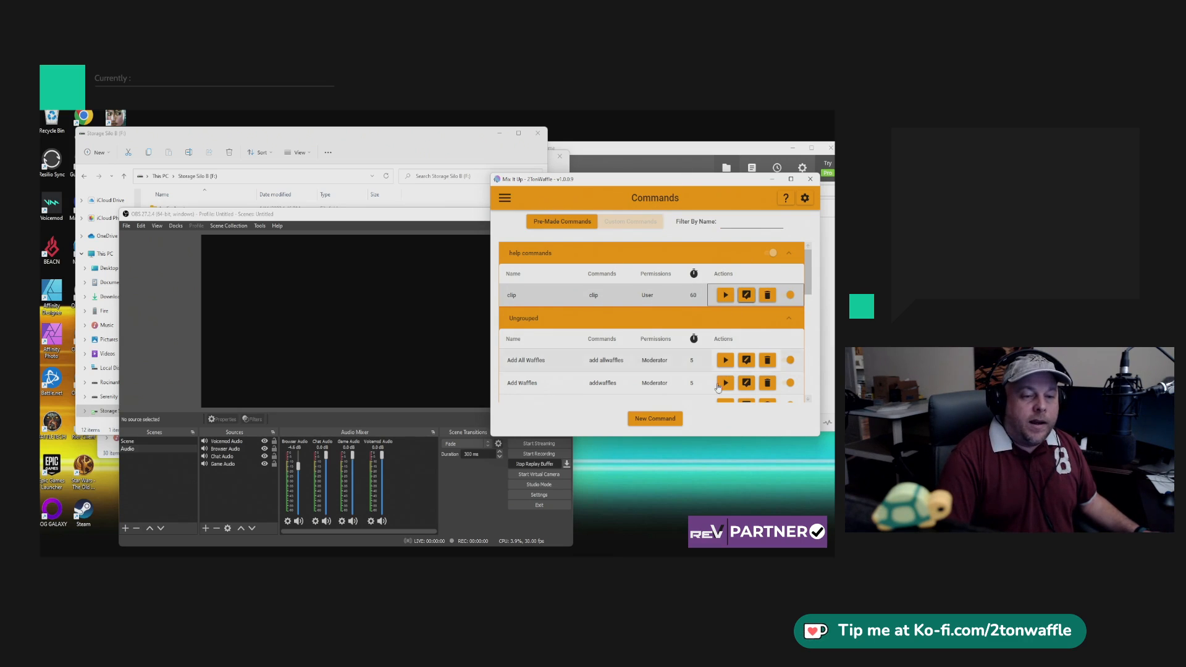
left_click(667, 421)
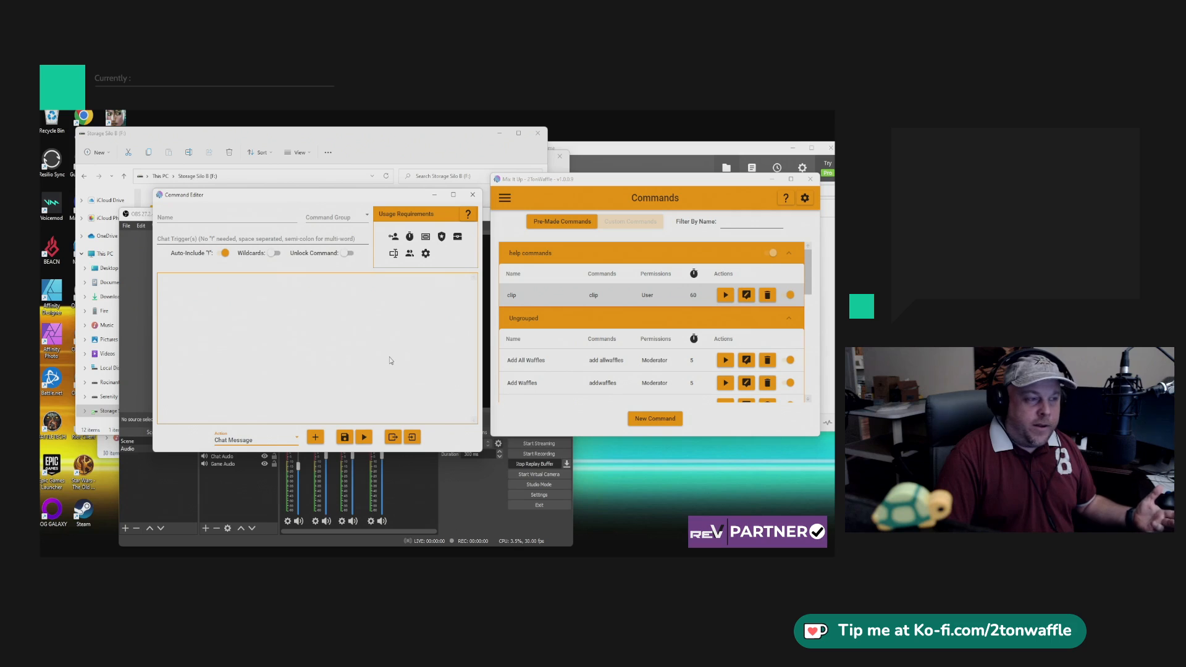
left_click(184, 219)
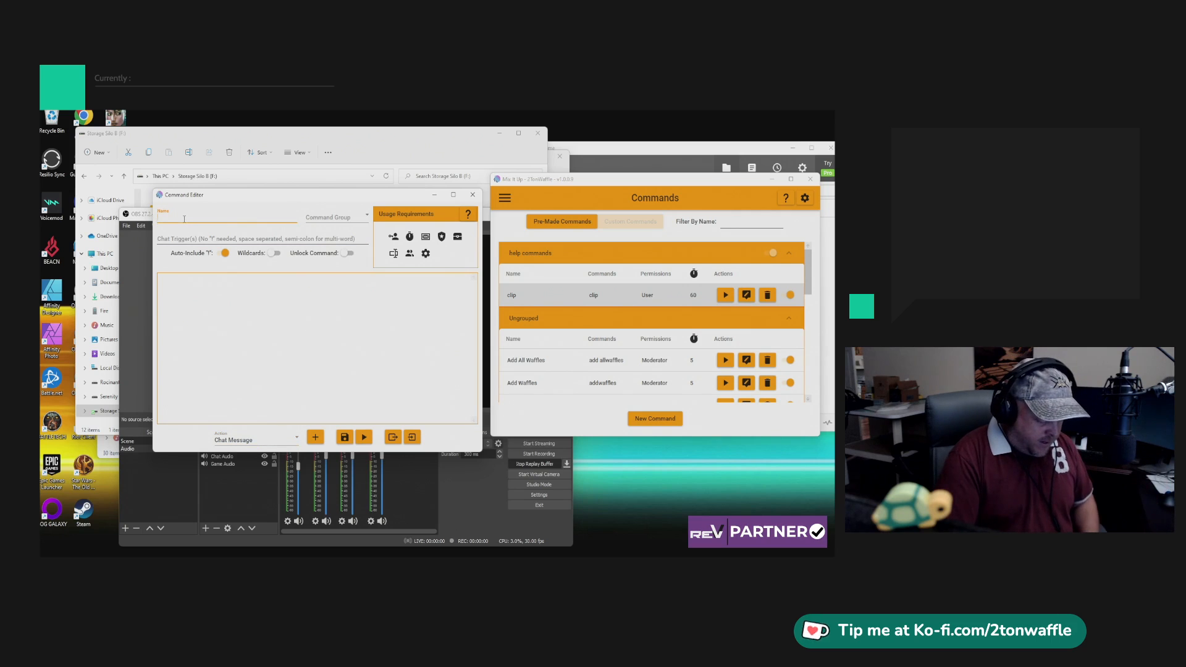
type("Glimesh Clip")
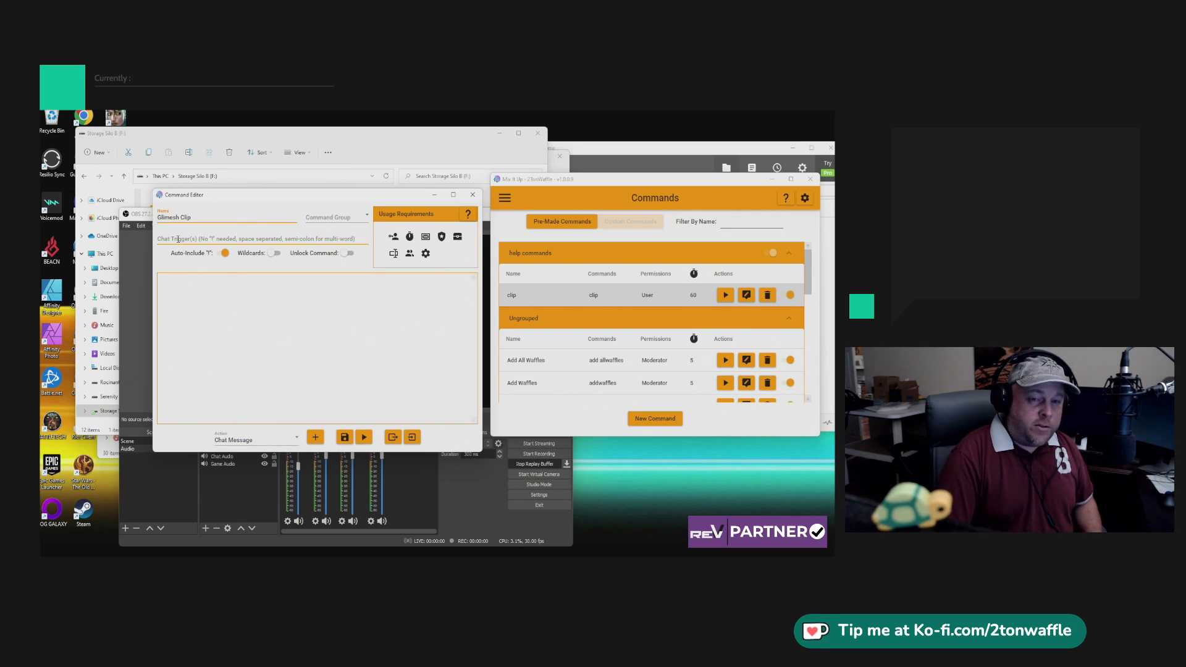
left_click(179, 239)
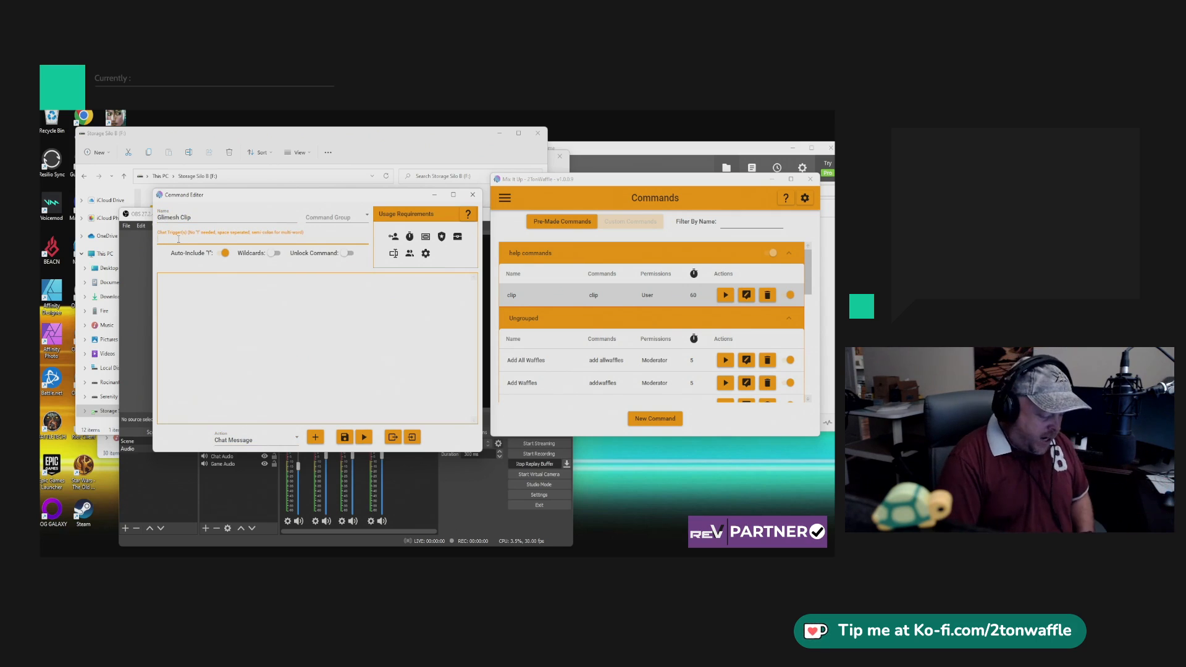
type("clip")
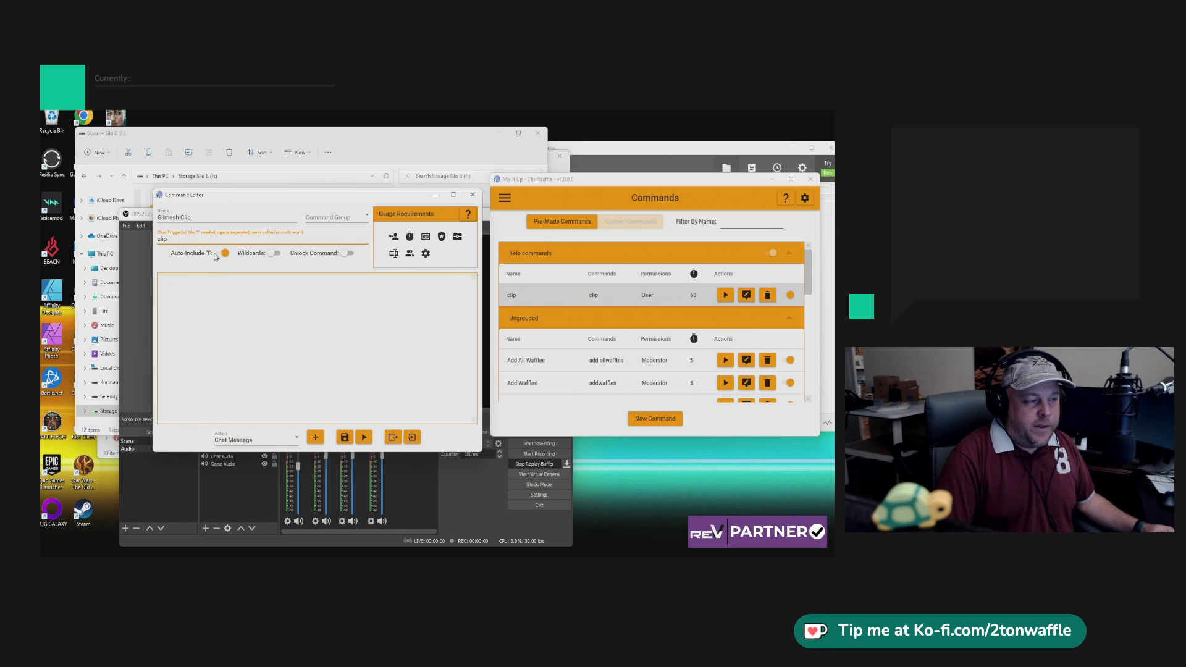
Add a Streaming Software (OBS, SLOBS) action to the command, set to OBS Studio and Save Replay Buffer.
left_click(277, 440)
scroll(269, 401, "down", 5)
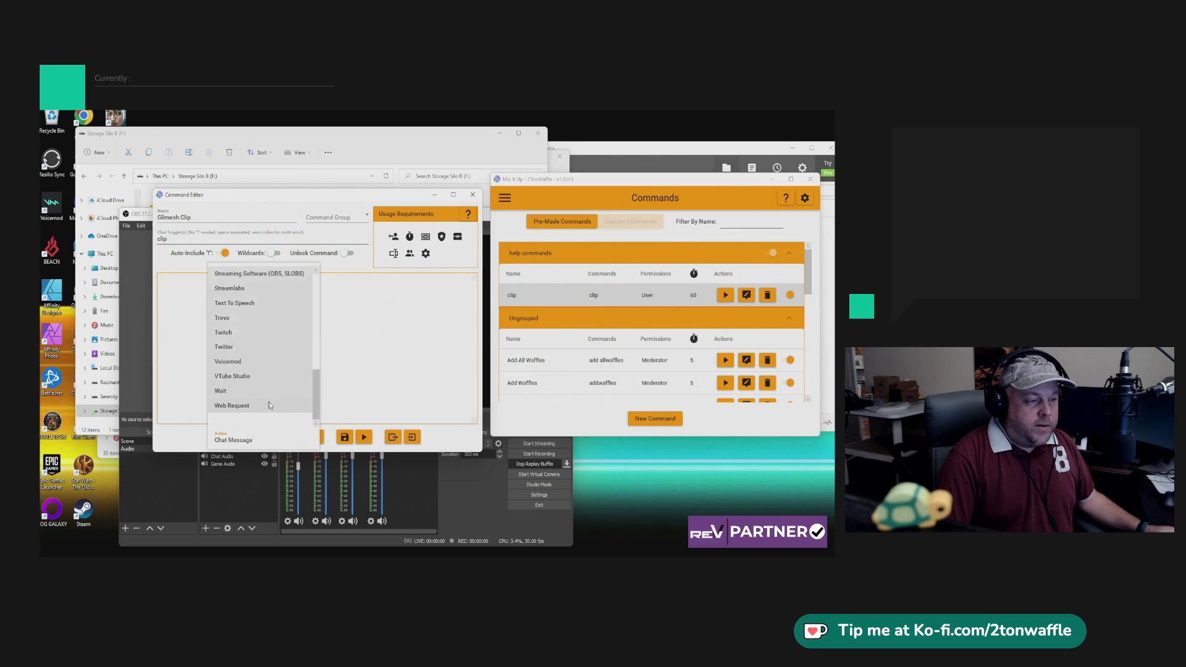
scroll(271, 400, "up", 3)
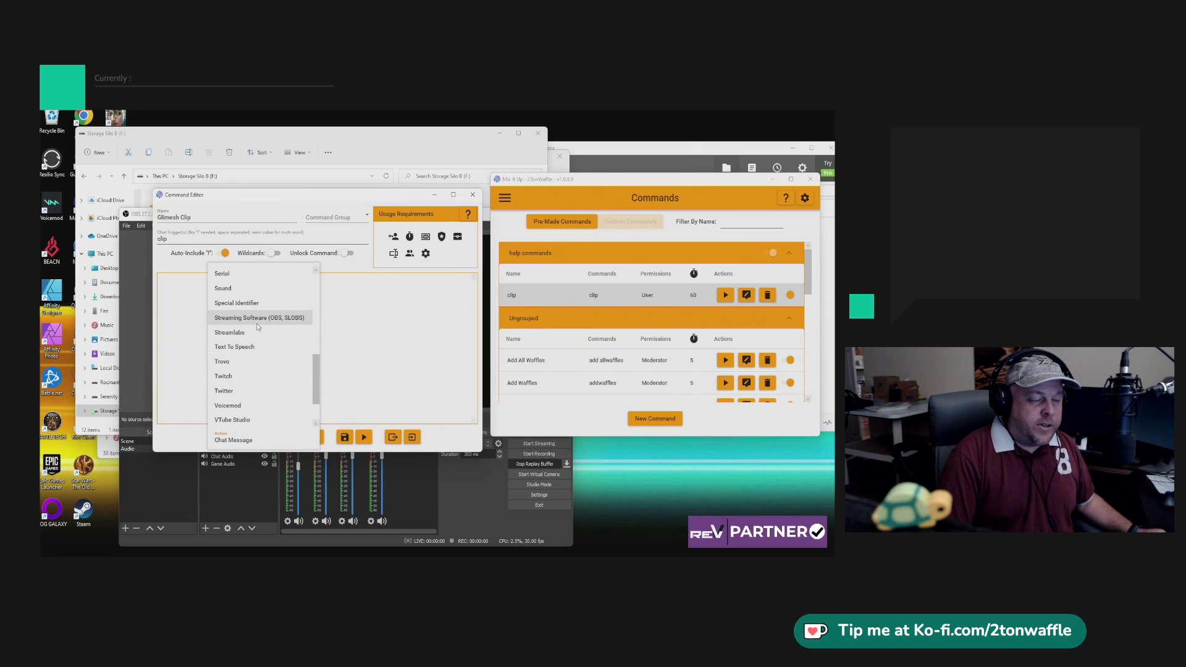
left_click(257, 322)
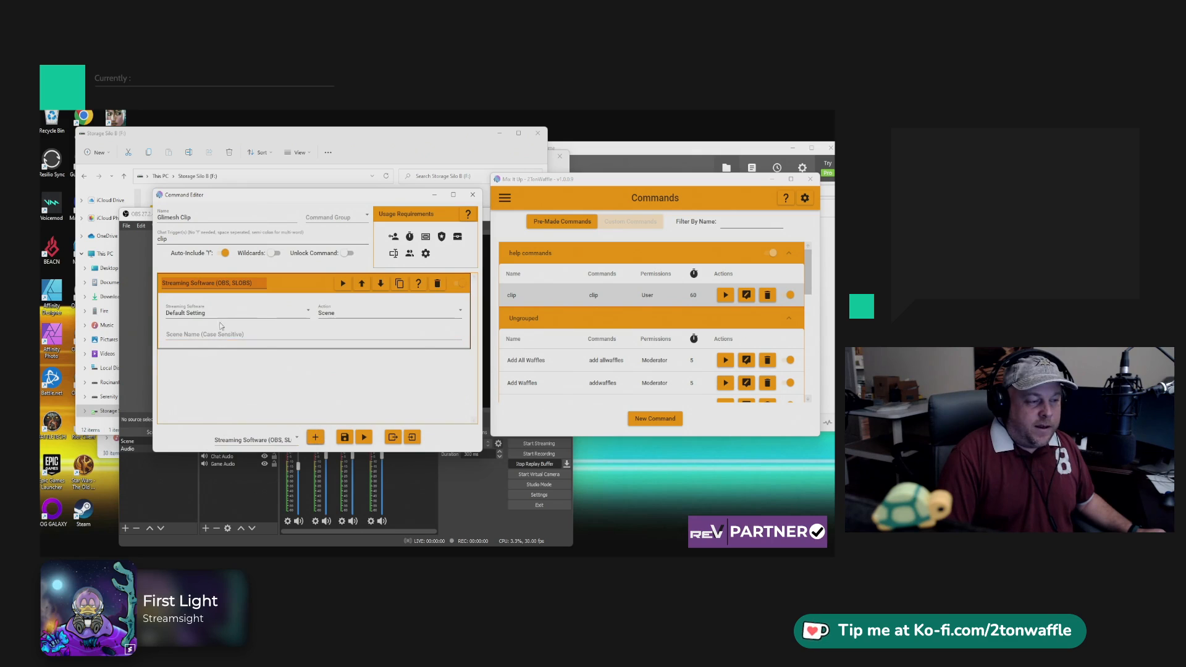
left_click(245, 314)
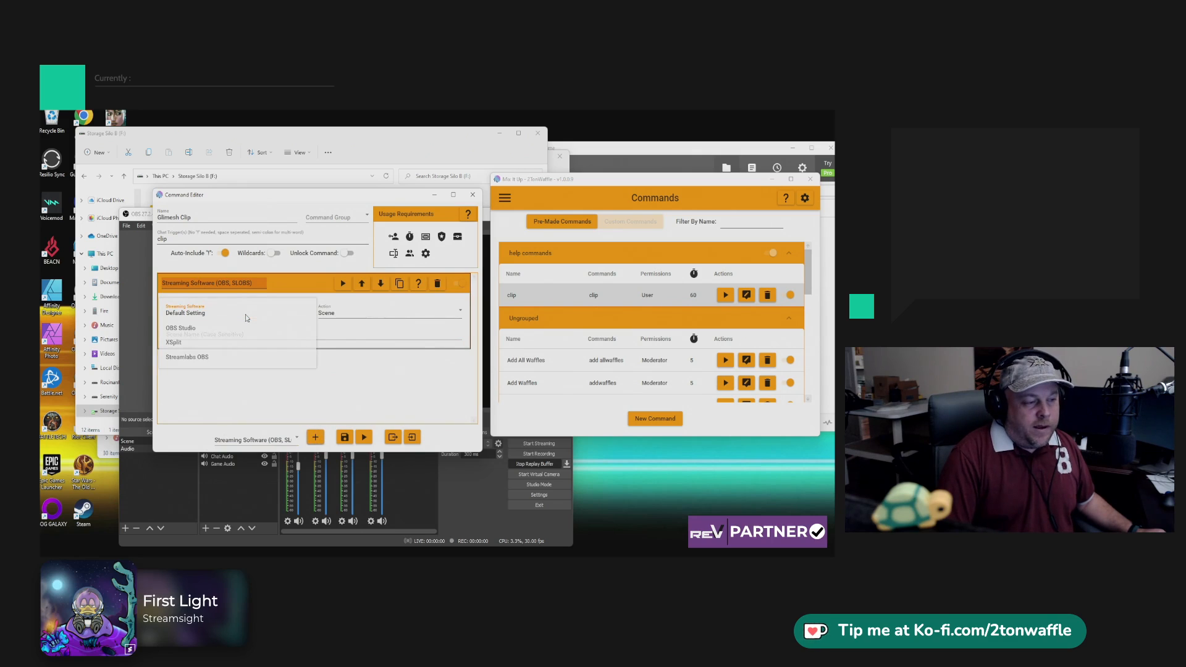
left_click(194, 329)
left_click(352, 313)
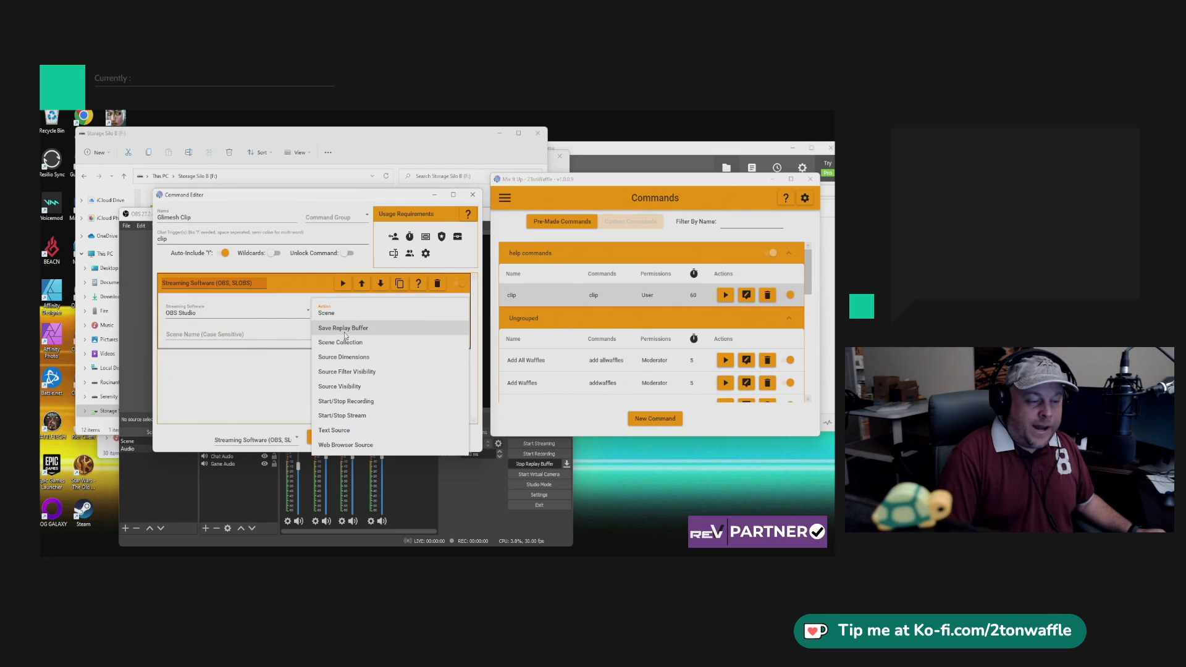
left_click(345, 331)
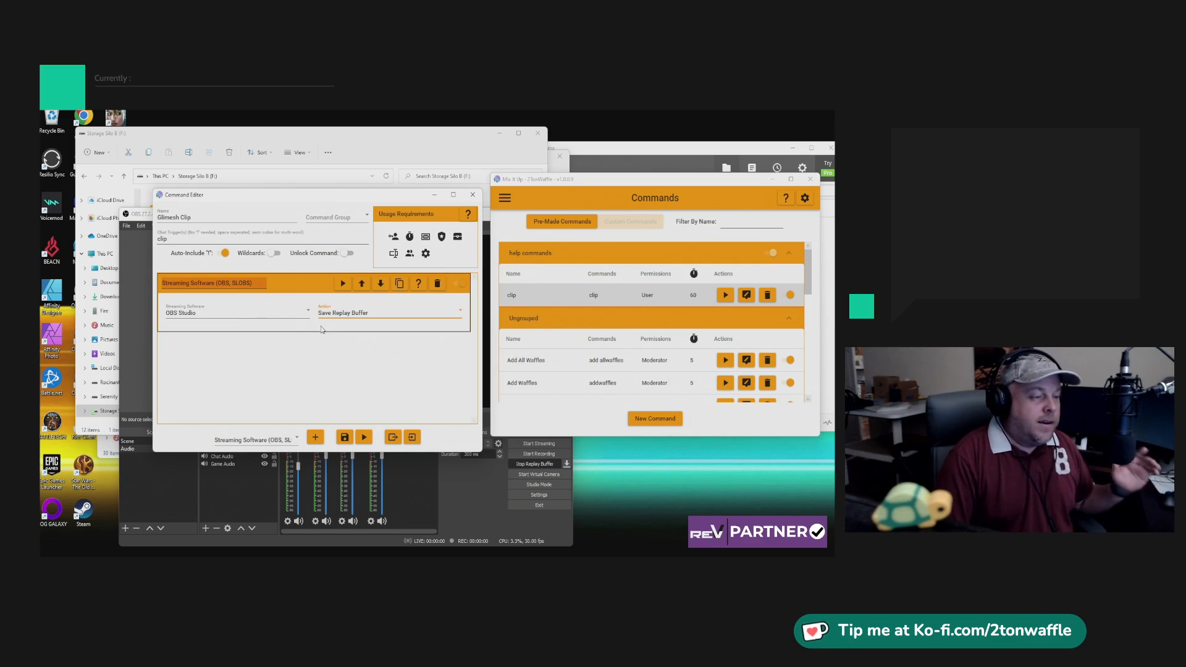
Add a Wait action to the command with an amount of 30 seconds.
left_click(244, 441)
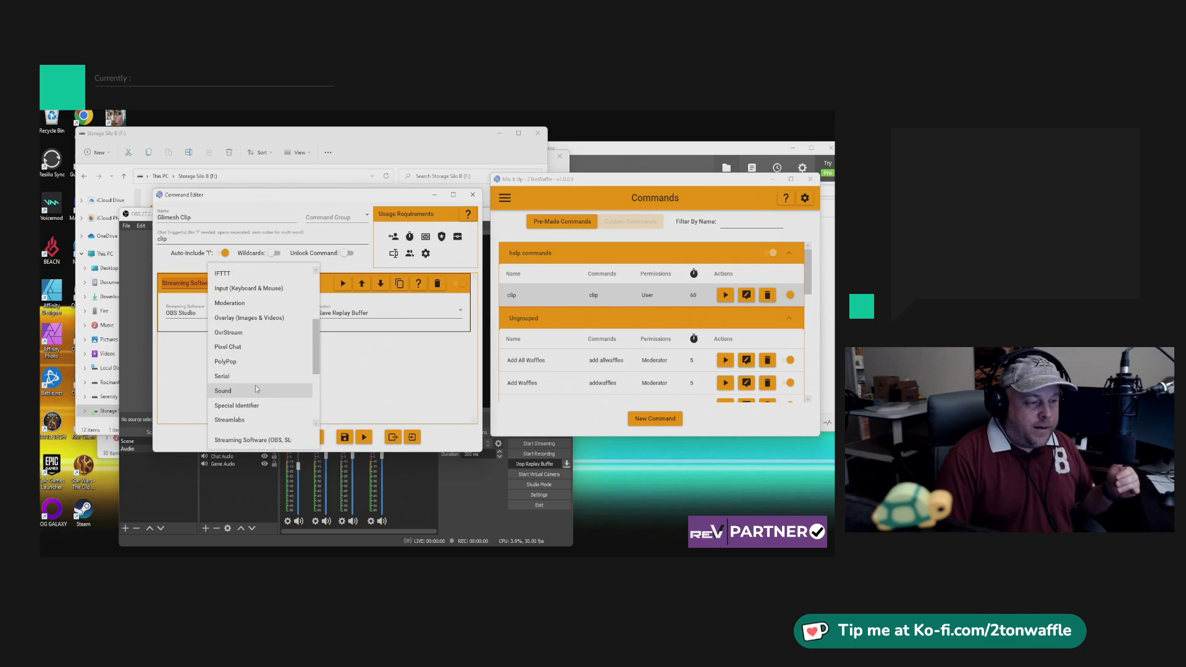
left_click(256, 389)
left_click(315, 437)
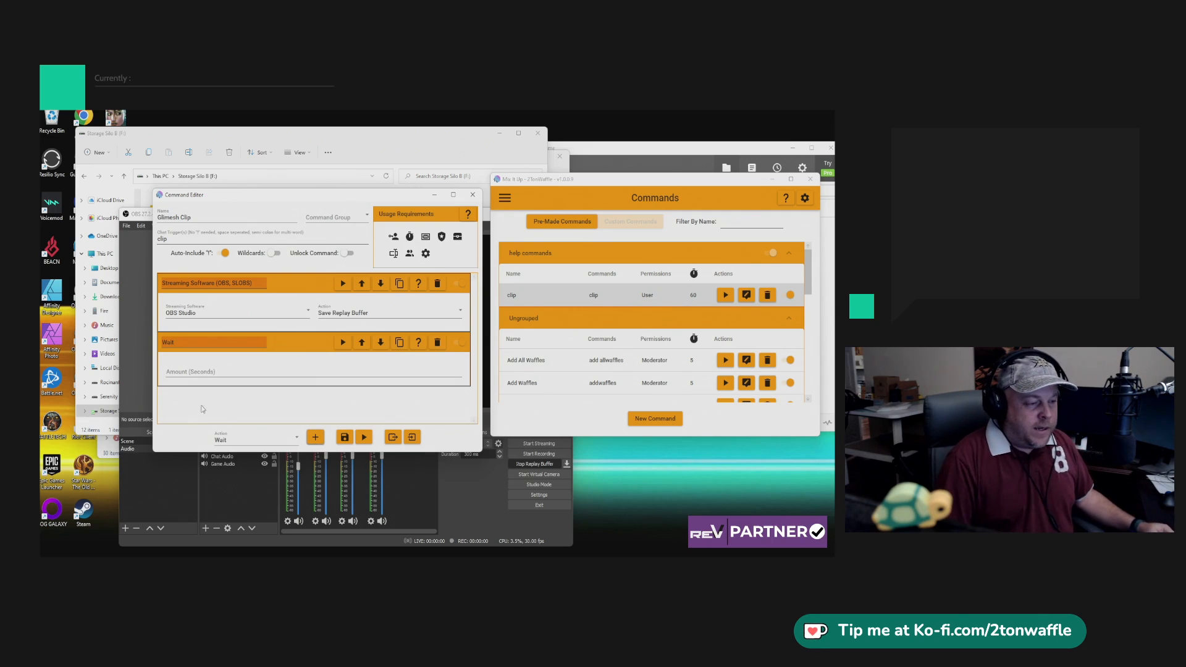
left_click(205, 374)
type("30")
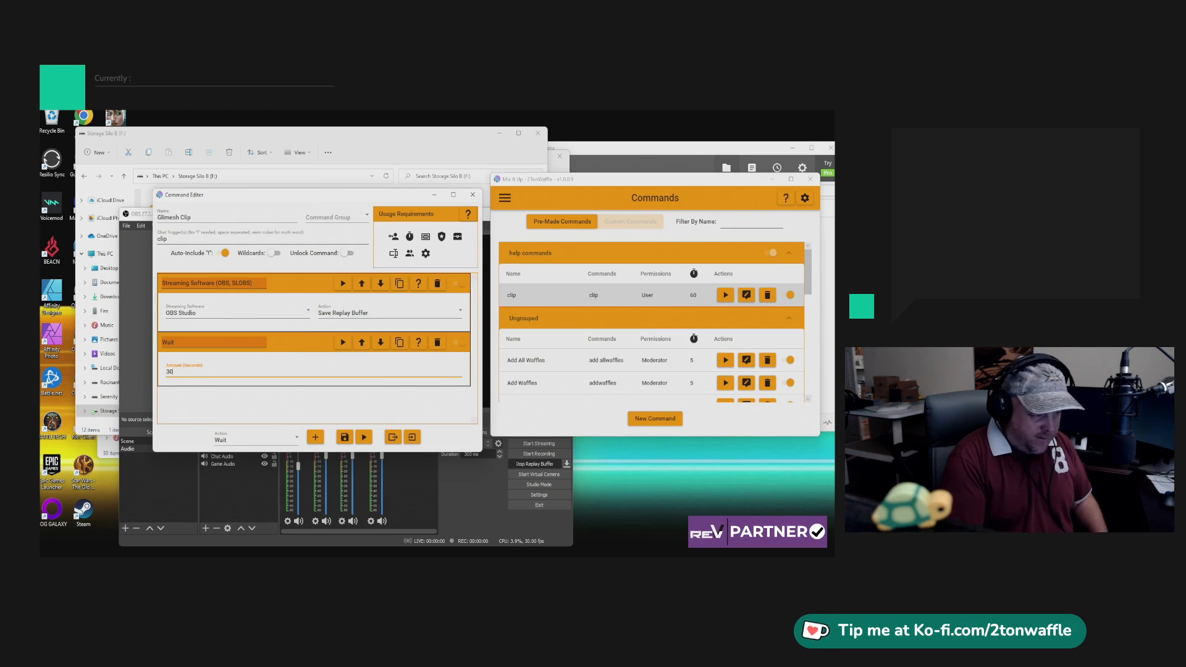
Add a Discord action below the Wait action.
left_click(276, 442)
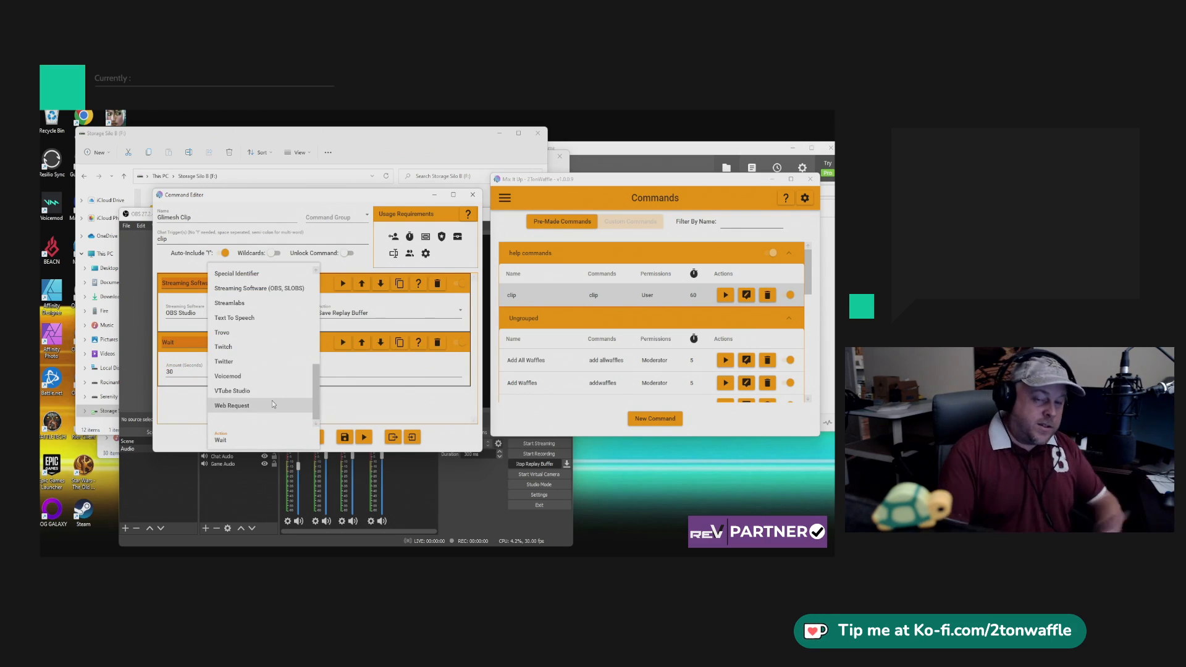
scroll(271, 400, "up", 5)
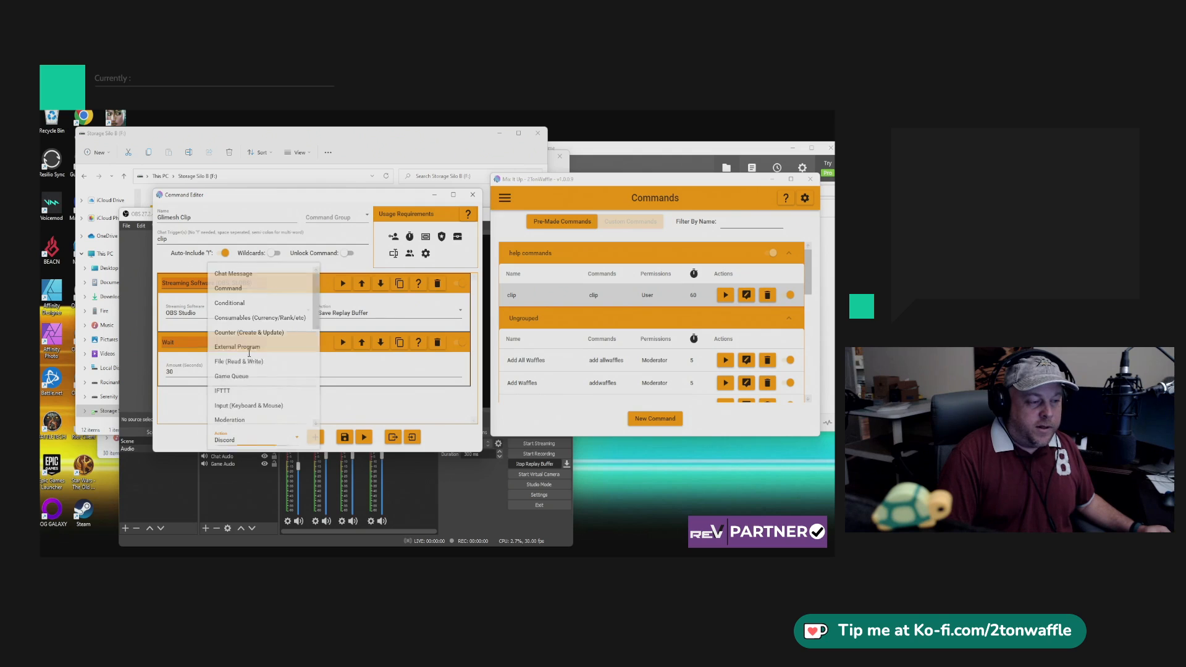
left_click(254, 354)
left_click(315, 438)
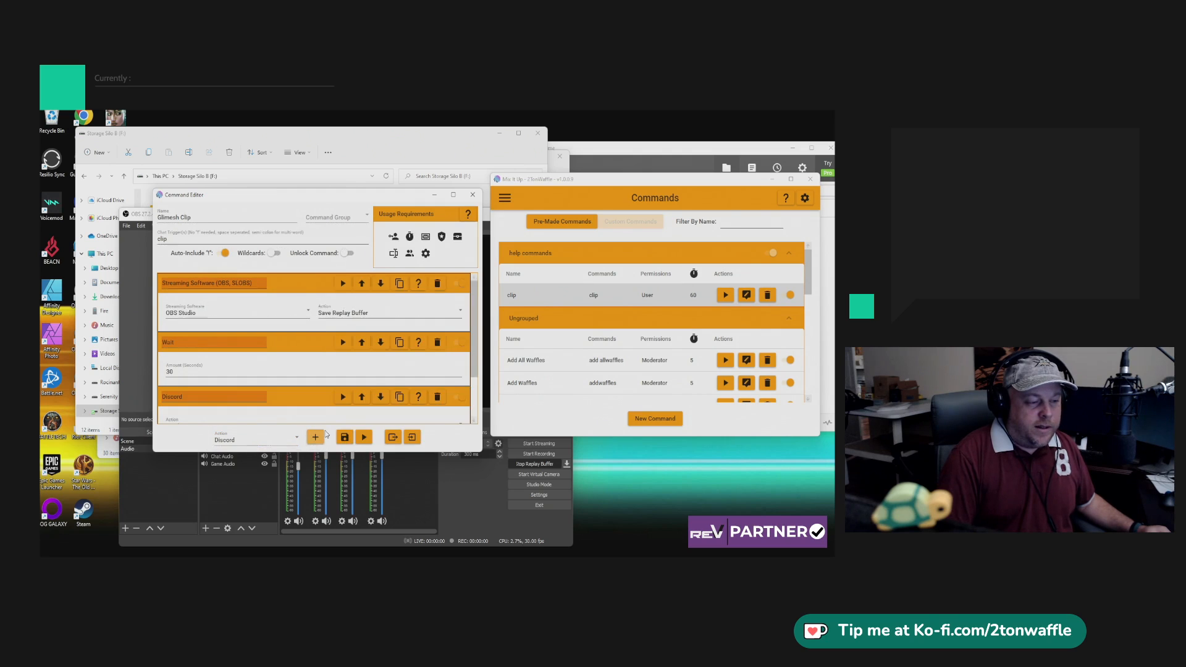
scroll(321, 399, "down", 2)
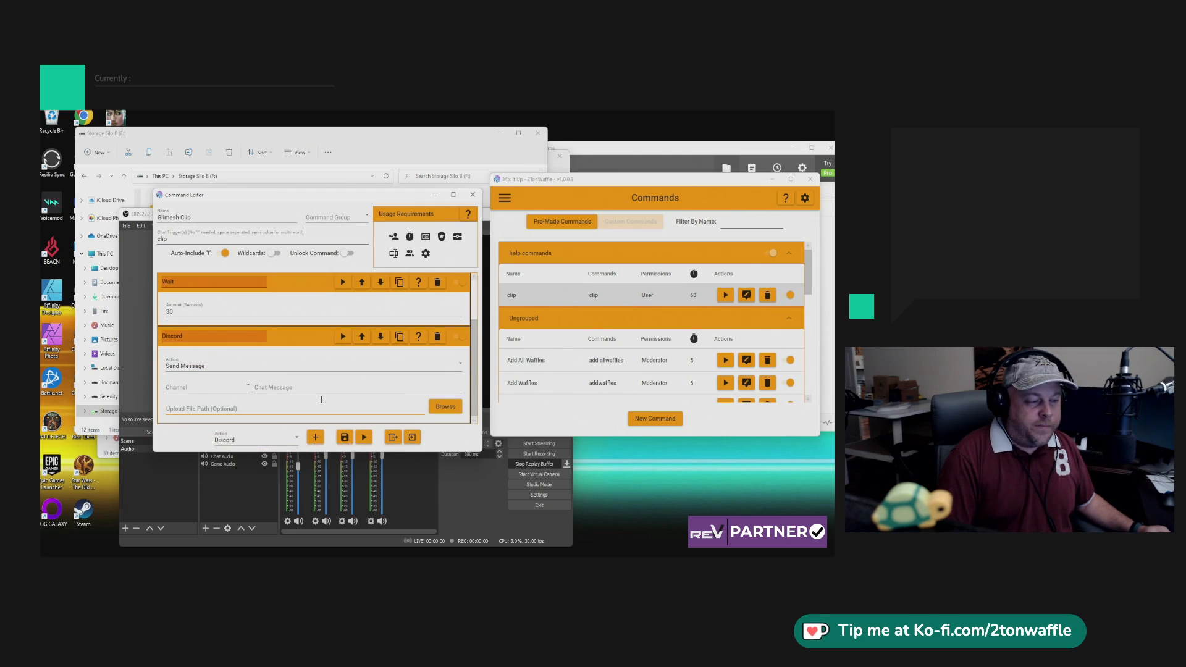
Set the Discord message's channel to clips-and-vods and its chat message to "Here is a new clip!".
left_click(224, 393)
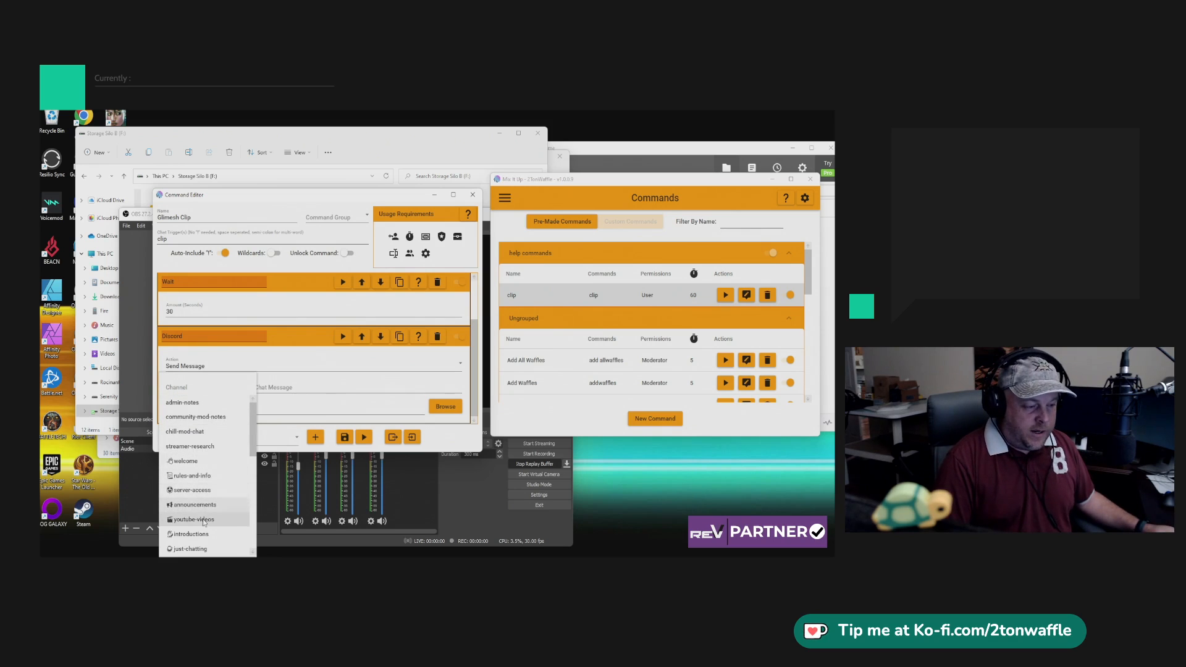
scroll(204, 523, "down", 3)
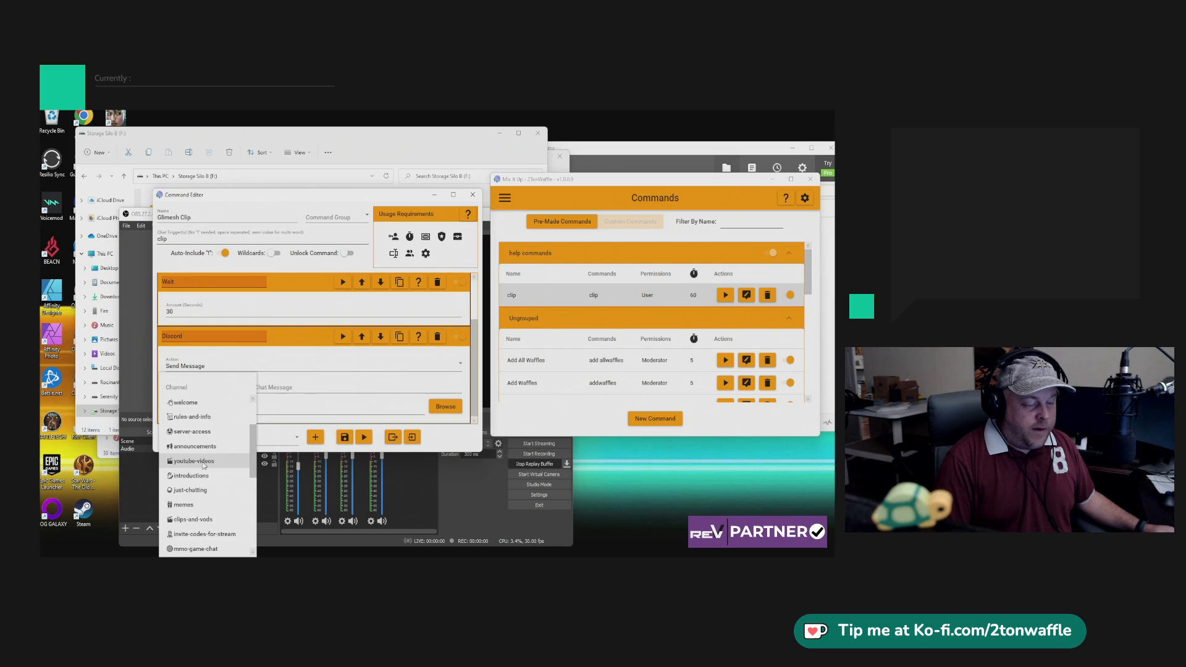
left_click(192, 518)
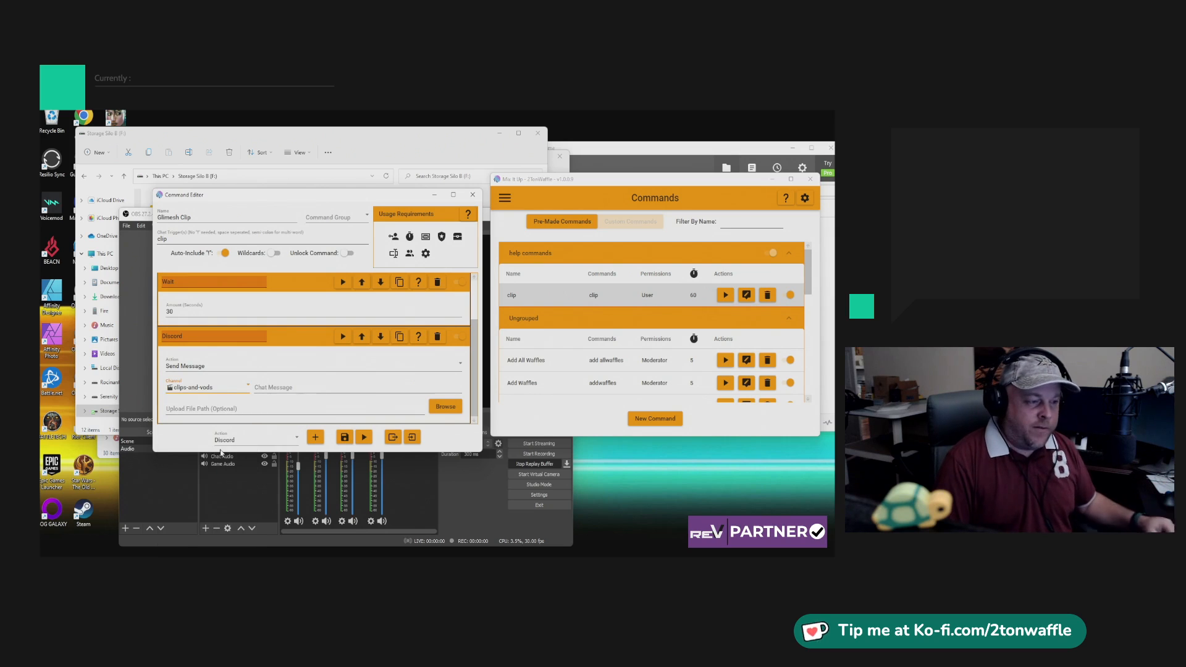
left_click(275, 390)
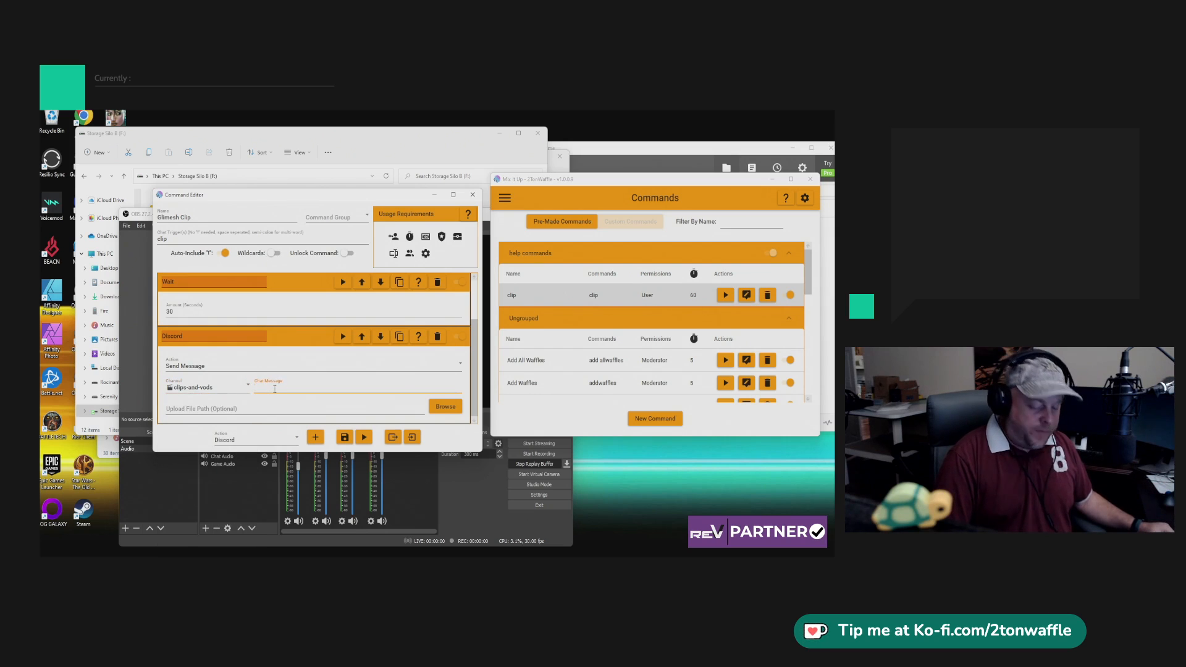
type("Here's a new clip!")
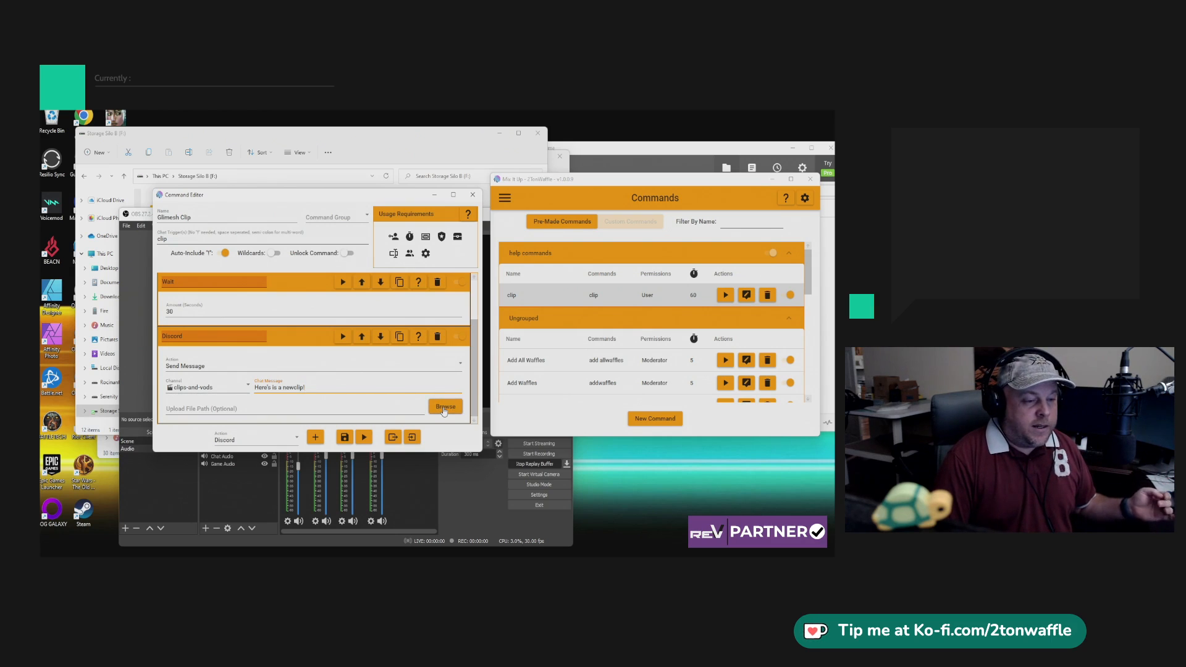
Set the Discord upload file to Replay_2TonWaffle.mp4 from F:\Video\2TonWaffle\Clips and close the command editor.
left_click(442, 406)
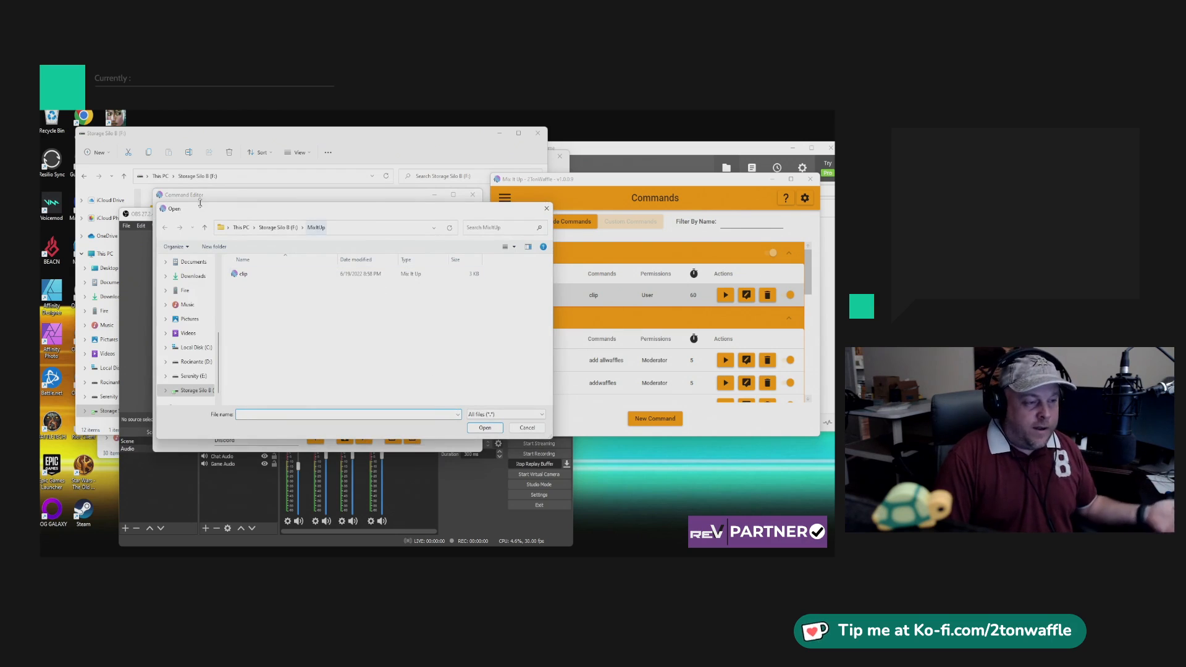
left_click(262, 229)
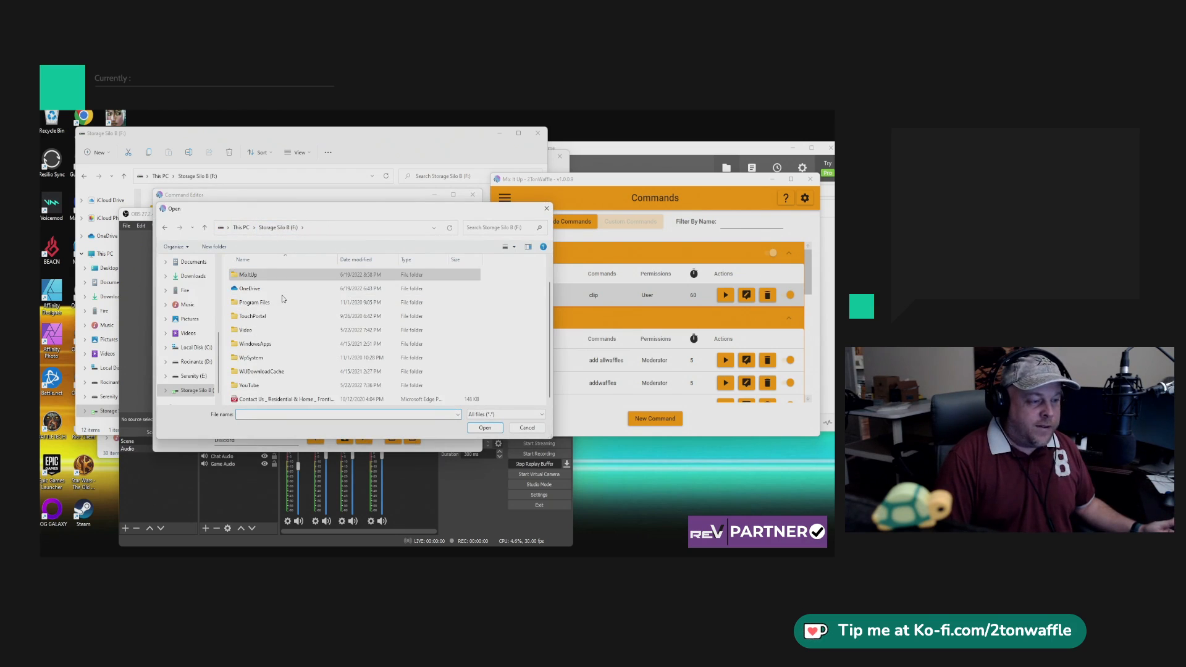
double_click(284, 334)
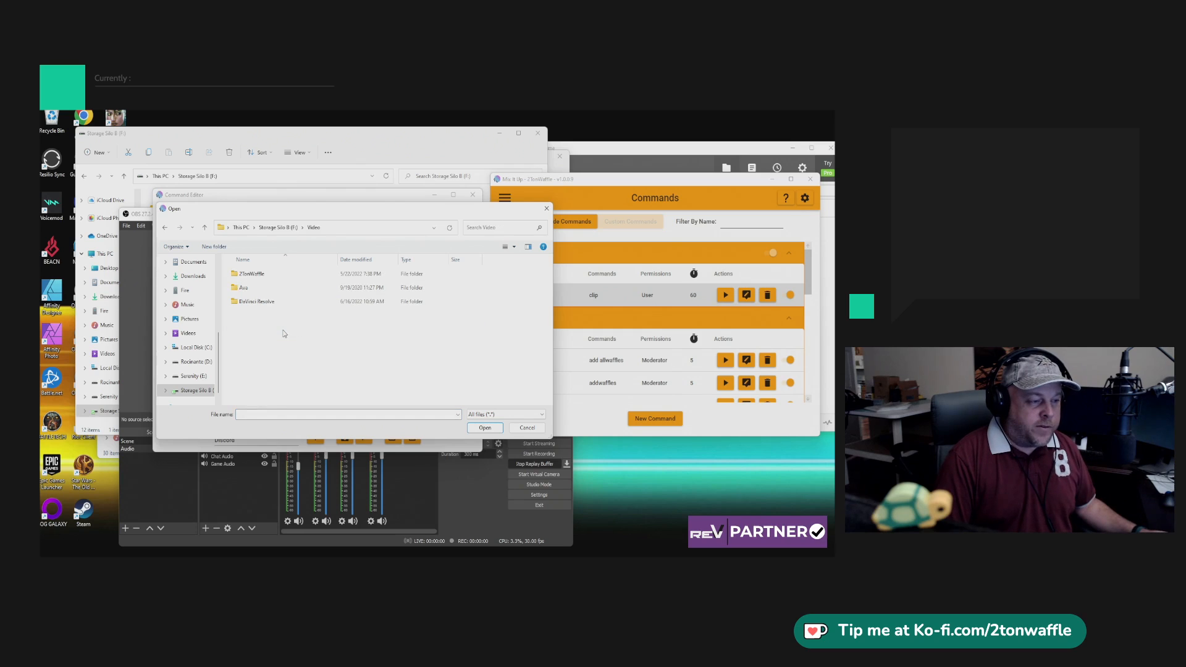
double_click(264, 278)
double_click(259, 274)
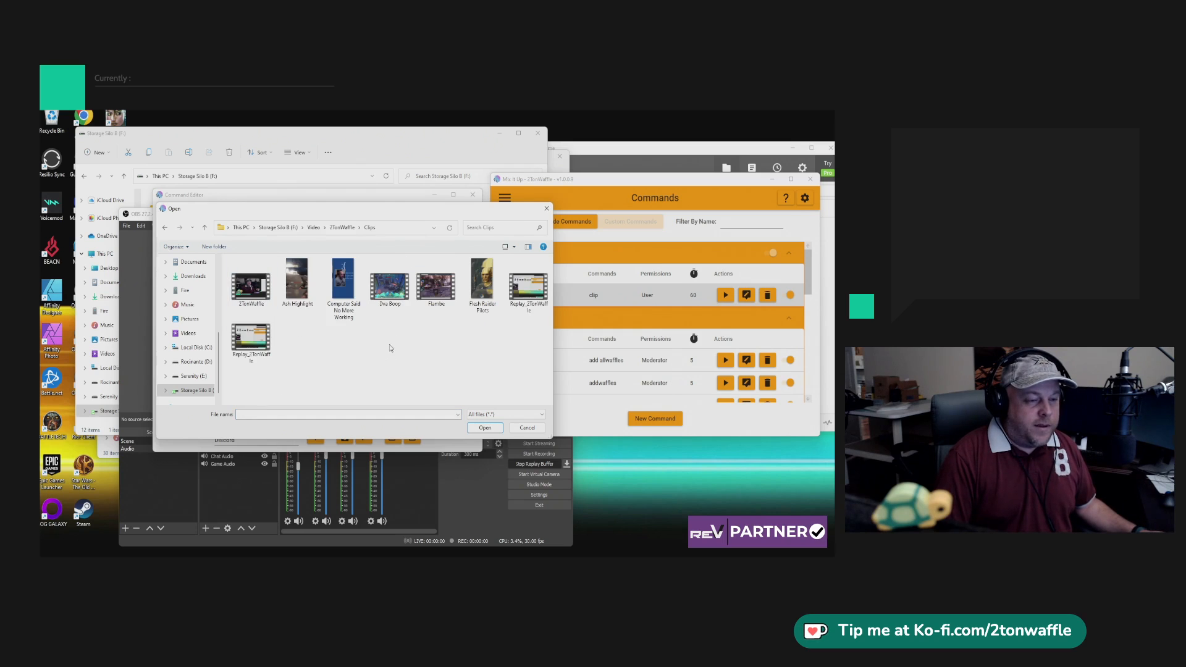
left_click(268, 346)
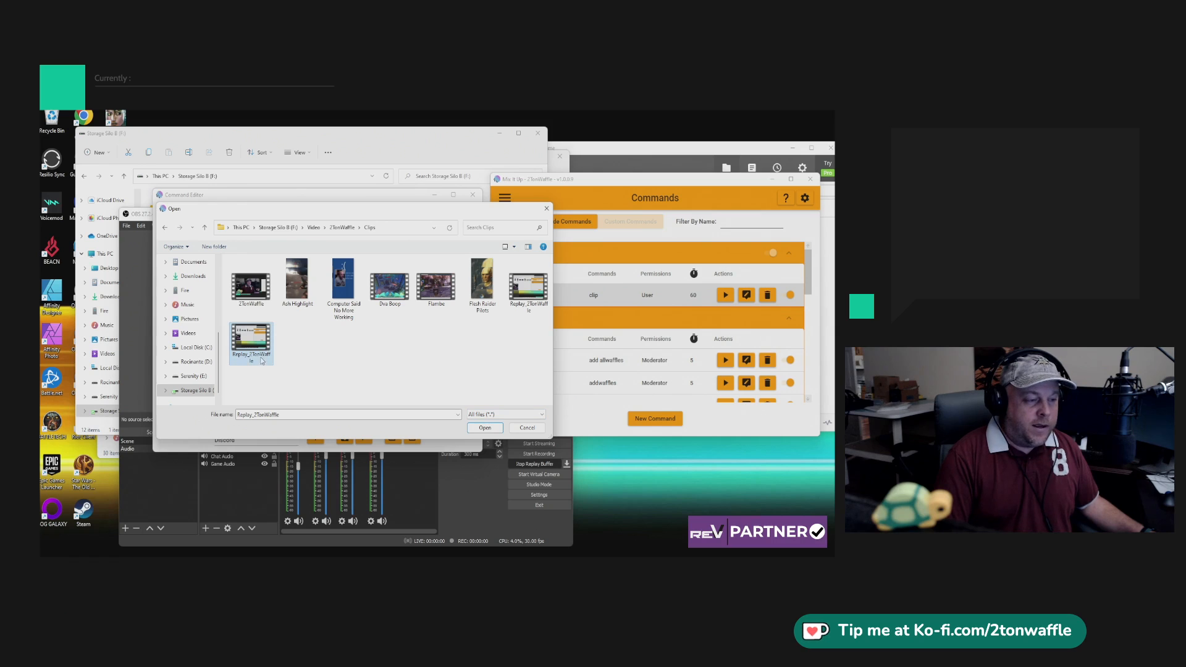
left_click(484, 427)
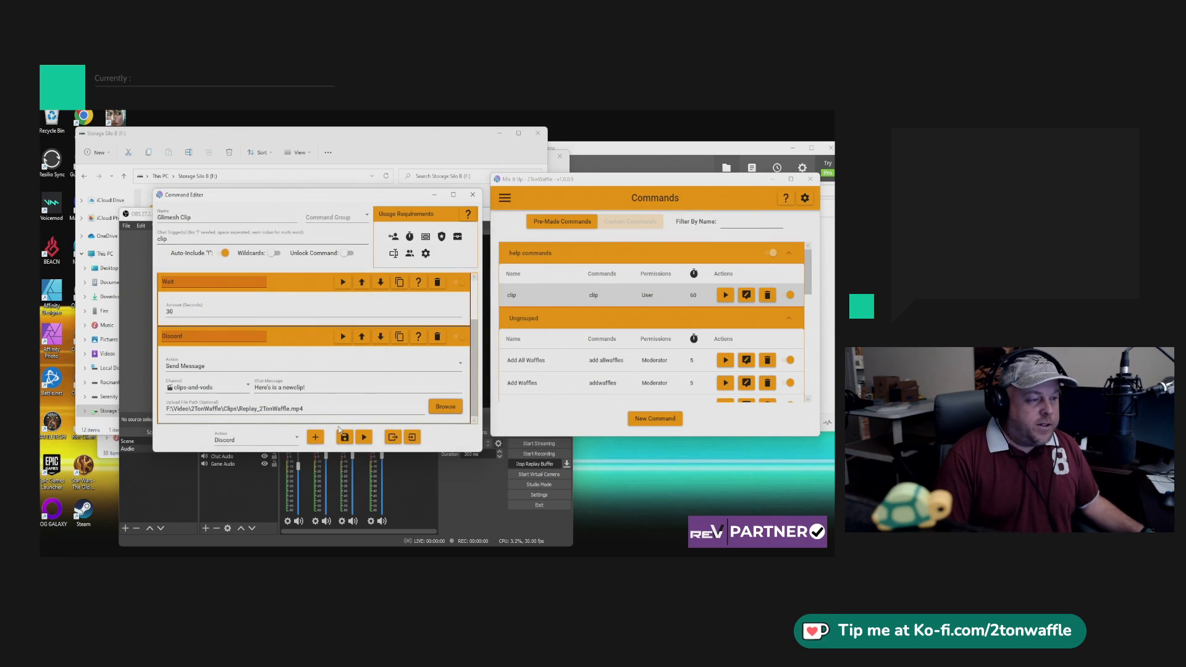
left_click(472, 194)
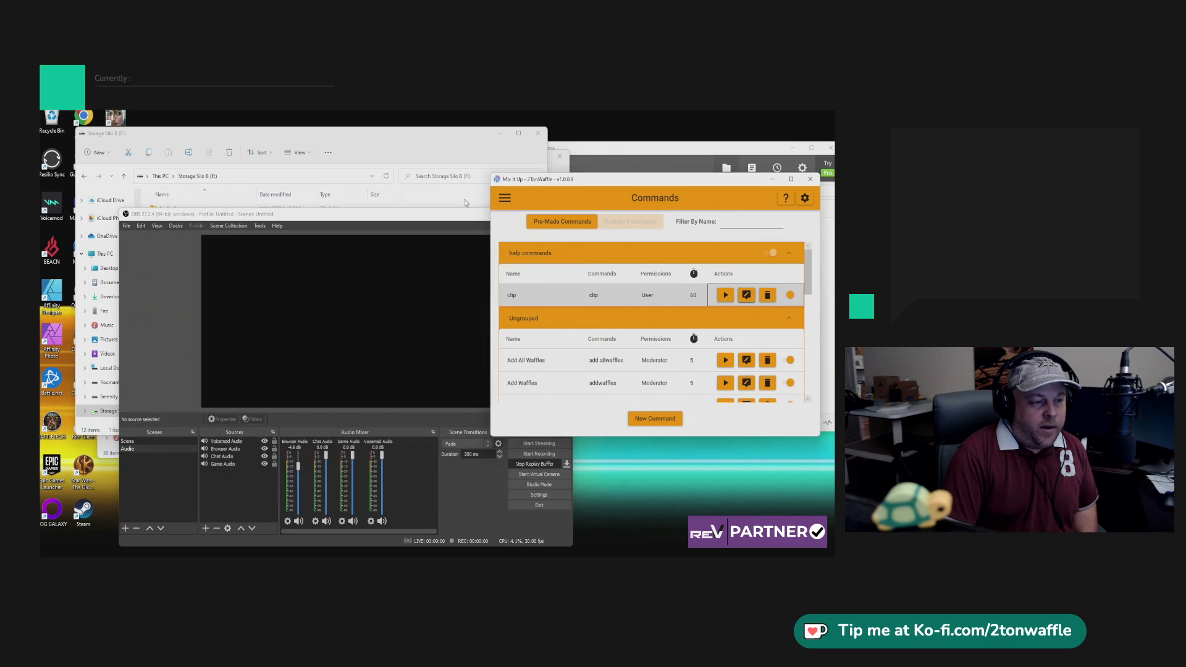
Stop the replay buffer in OBS and switch to the clips-and-vods channel in Discord.
left_click(535, 464)
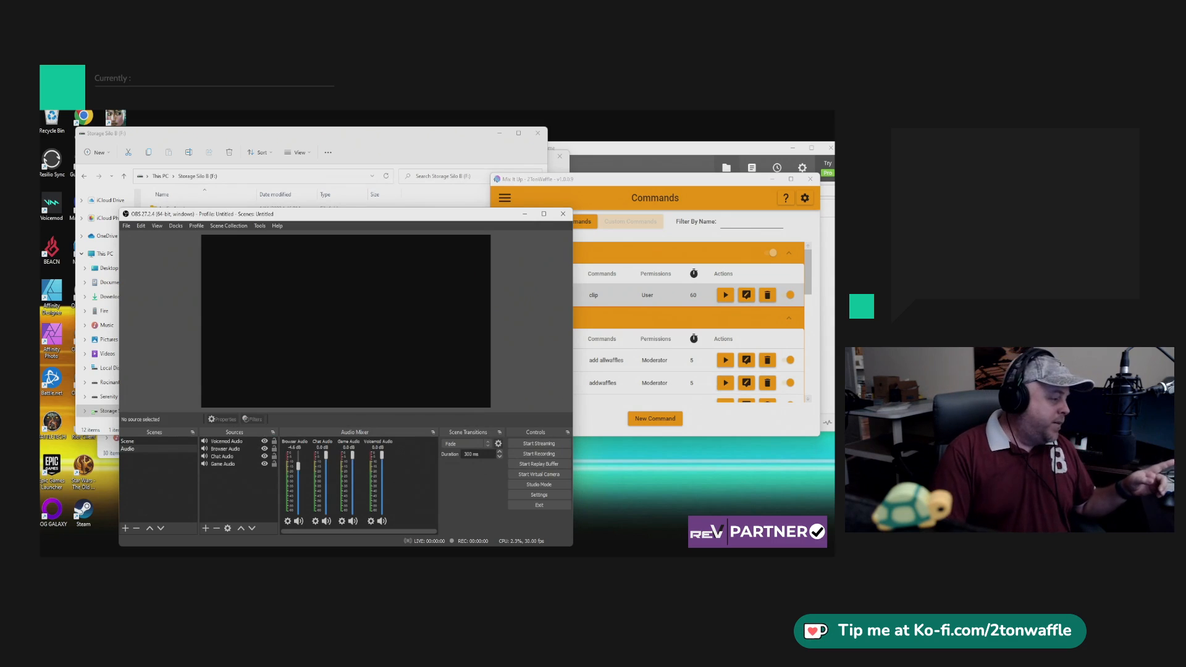
key("alt+Tab")
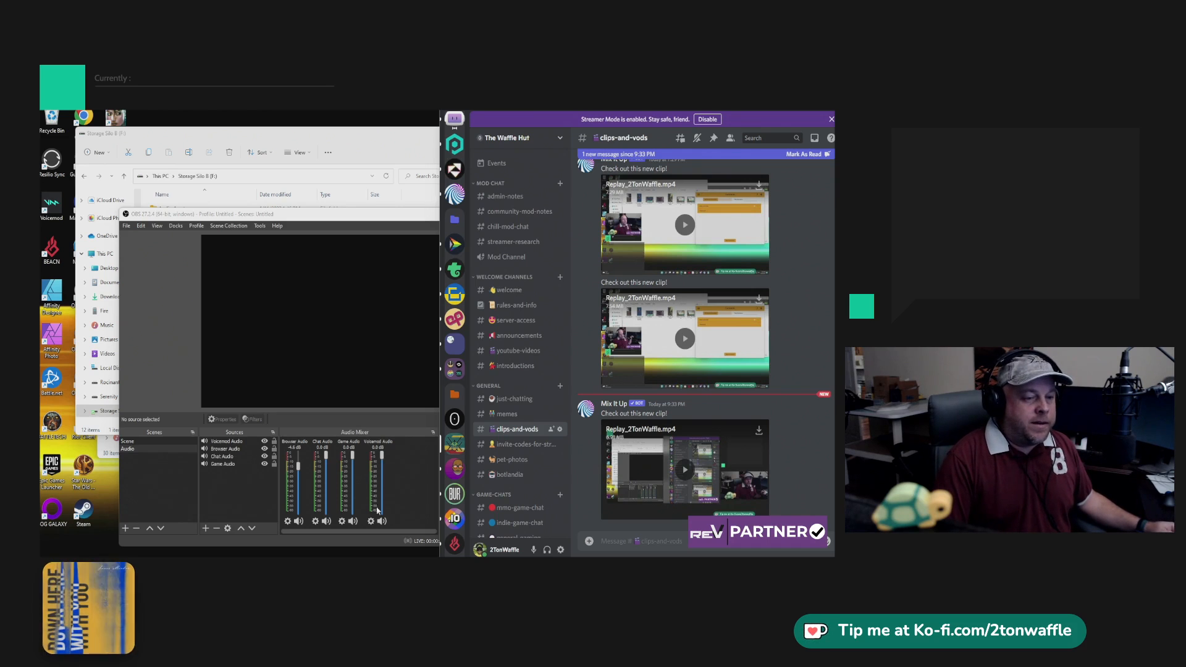
Switch to OBS and enable automatic remuxing to mp4 in the advanced recording settings, applying the change and closing the settings.
left_click(184, 301)
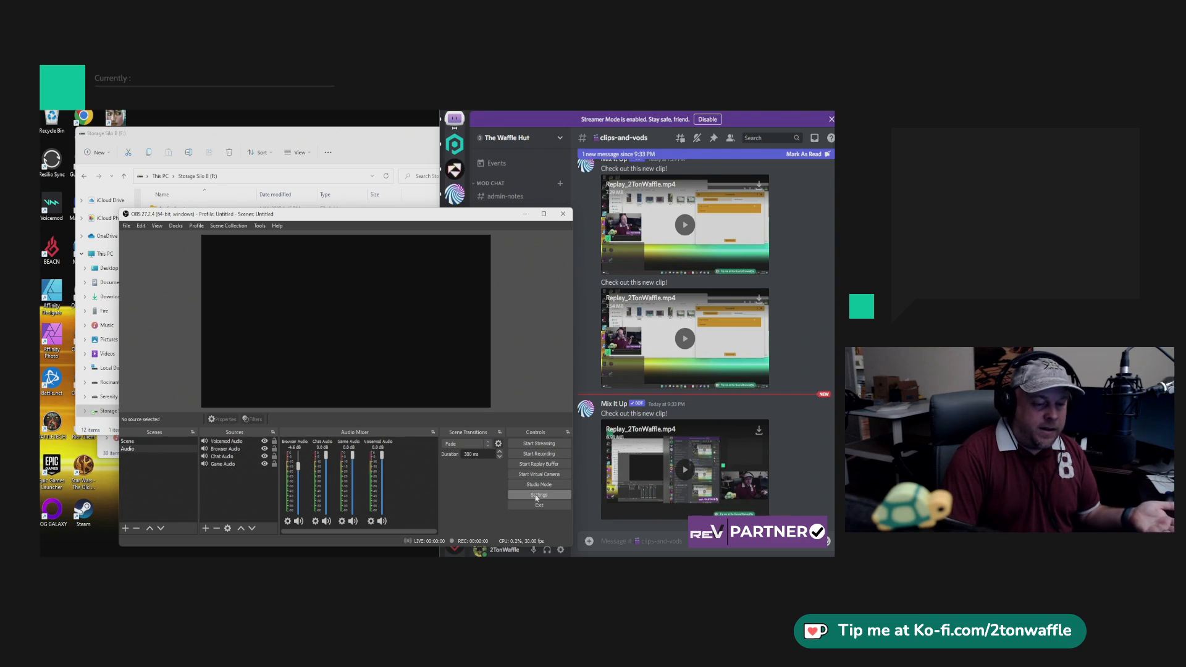
left_click(537, 495)
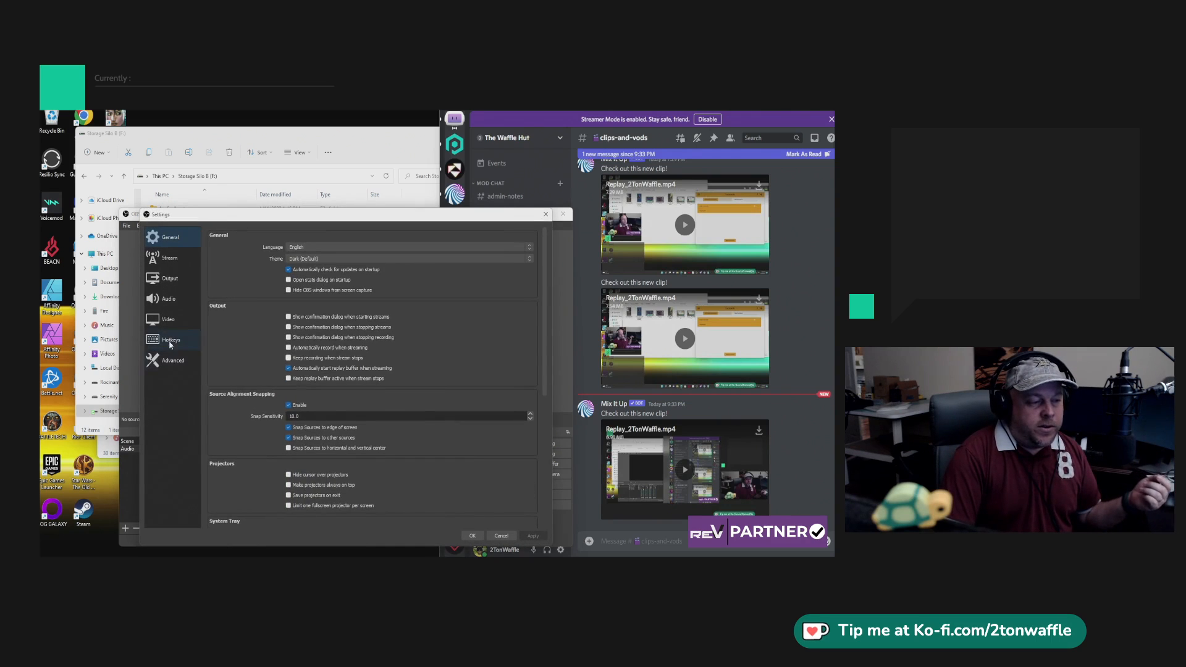
left_click(172, 364)
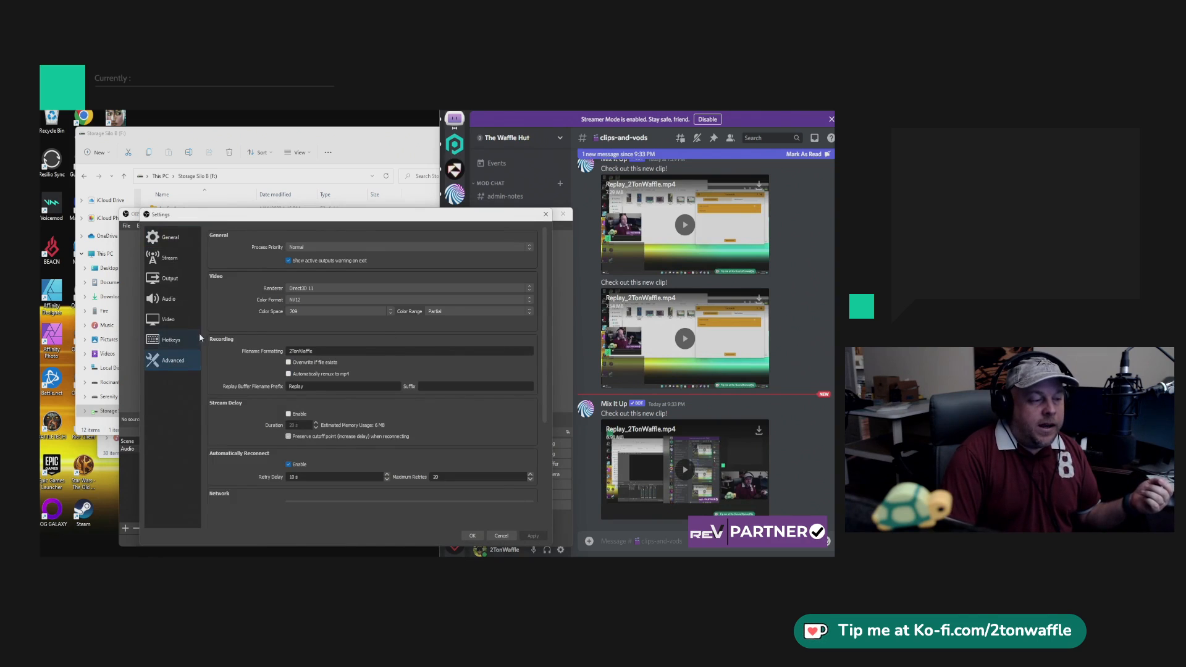
left_click(289, 374)
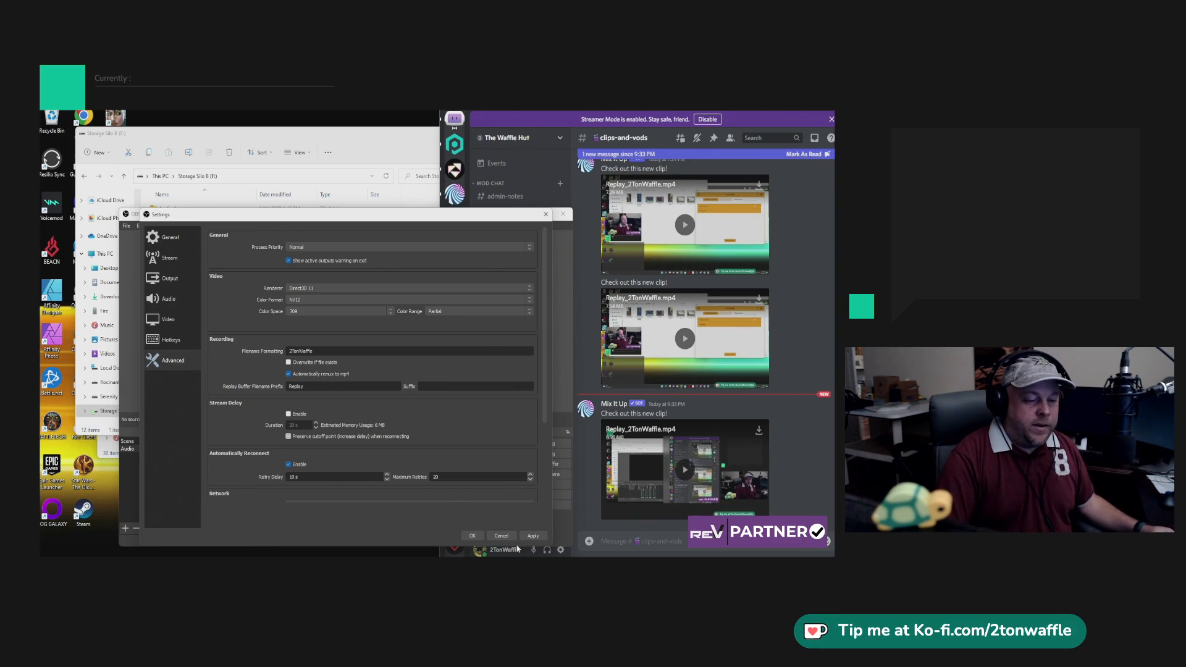
left_click(533, 536)
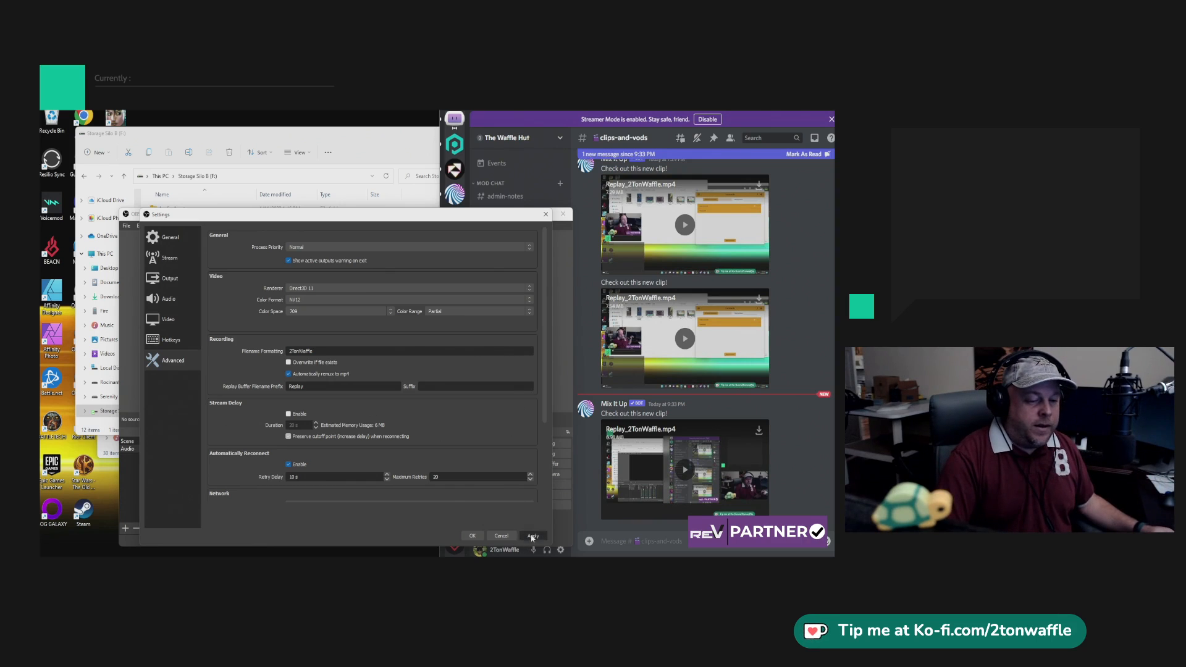
left_click(472, 536)
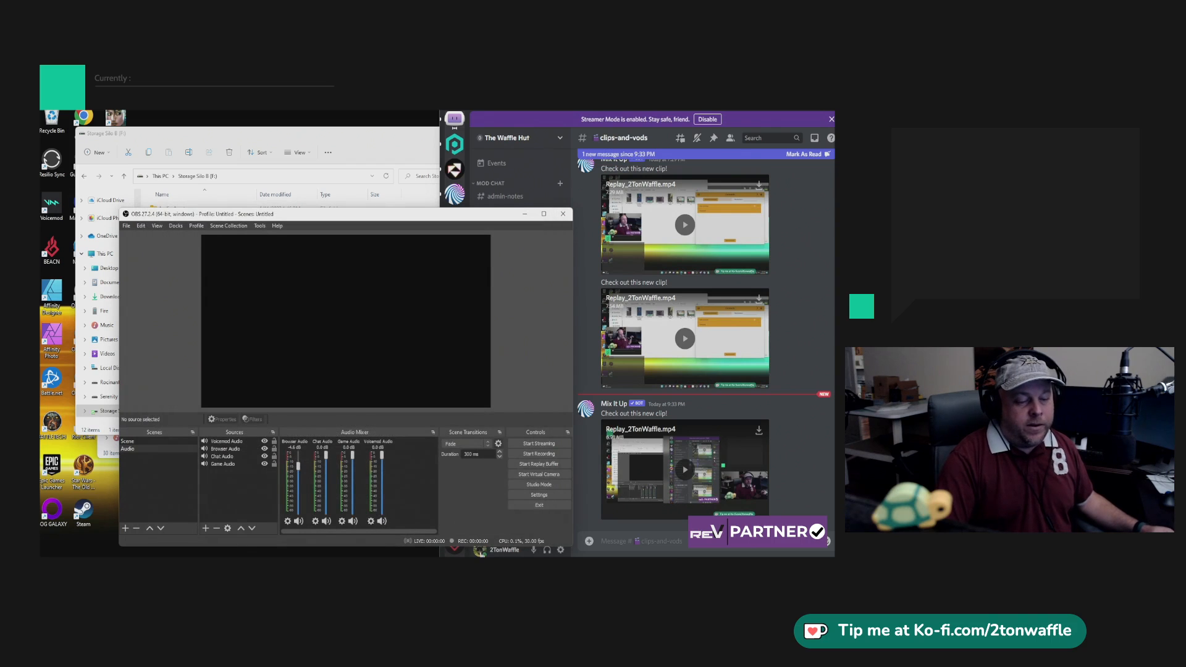
Examine the replay files in the Video\2TonWaffle\Clips folder in File Explorer and return to OBS.
left_click(343, 139)
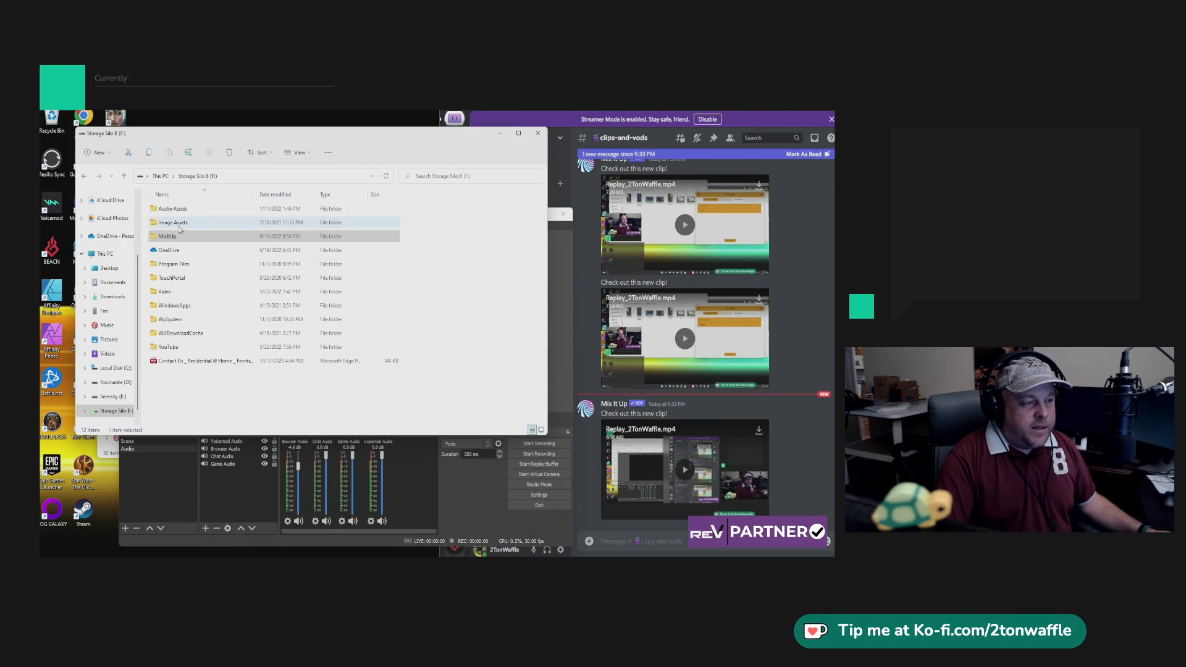
double_click(264, 292)
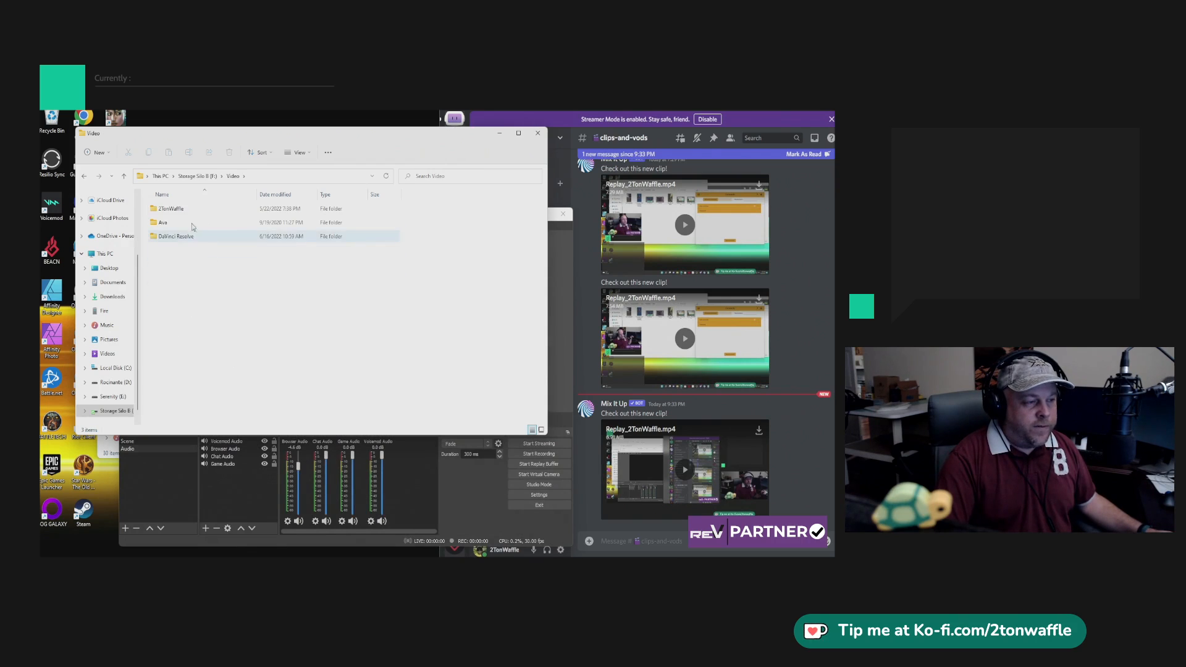
double_click(171, 209)
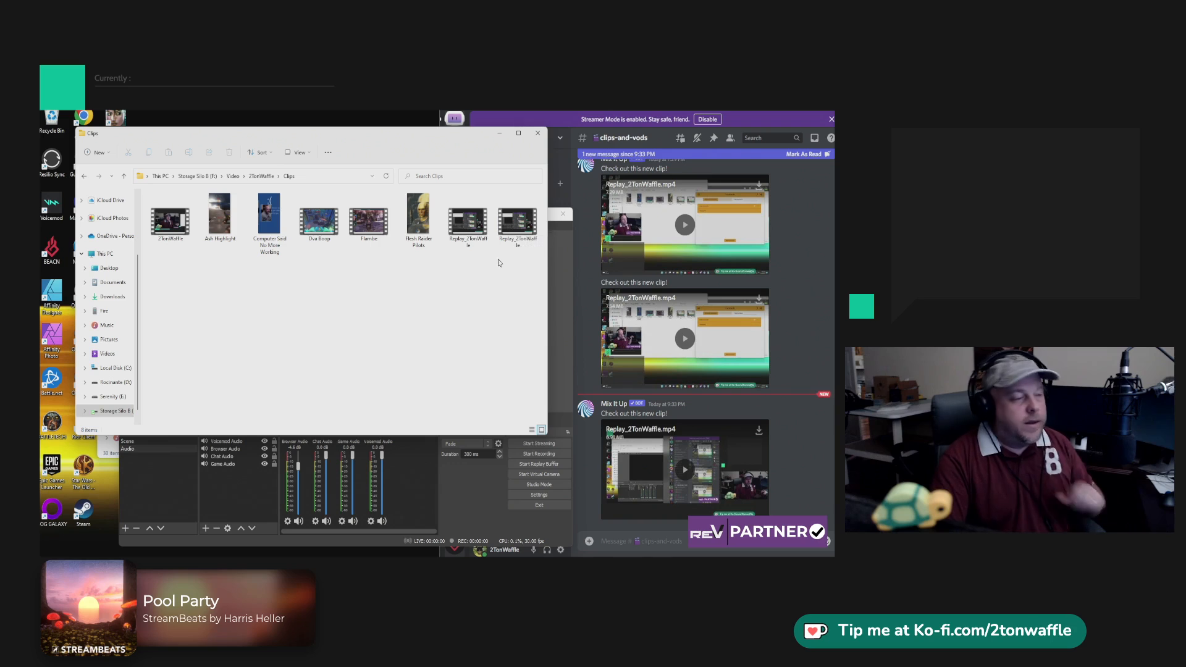
left_click(461, 518)
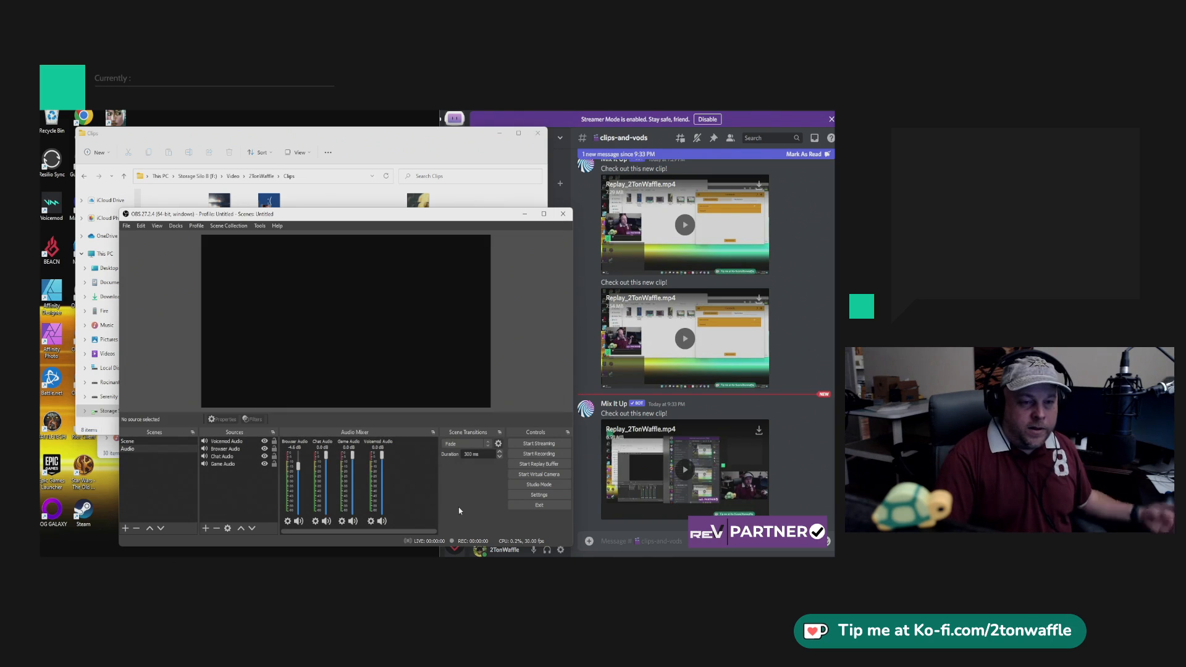